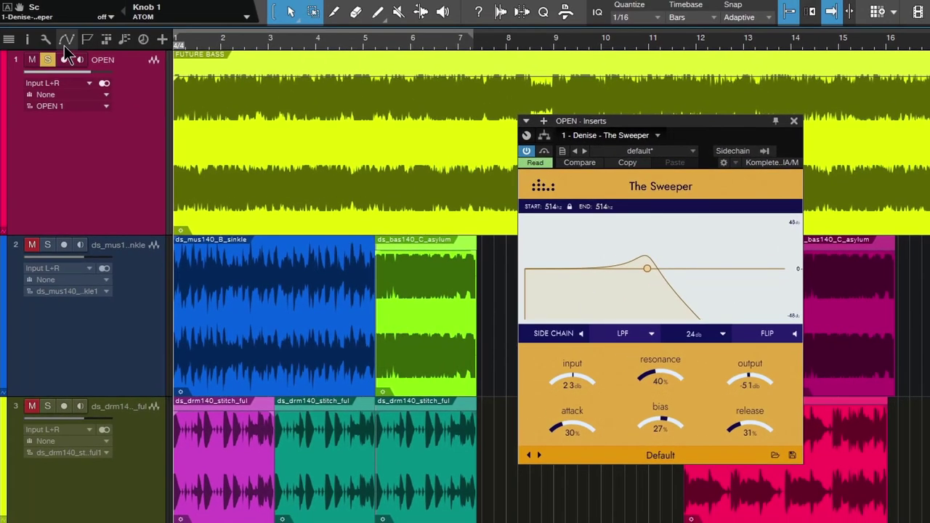
Step: Briefly view the sweep Start automation on Track 7, then return to the audio view
click(64, 44)
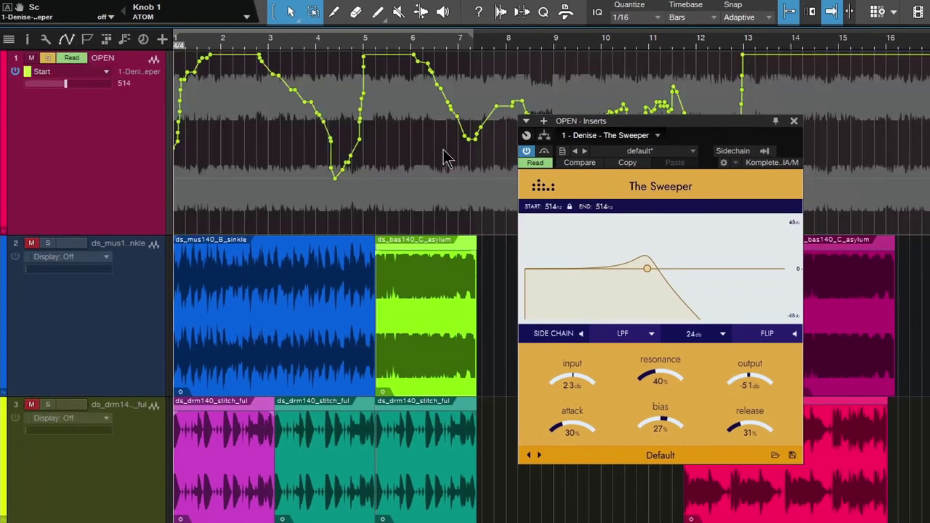
click(64, 44)
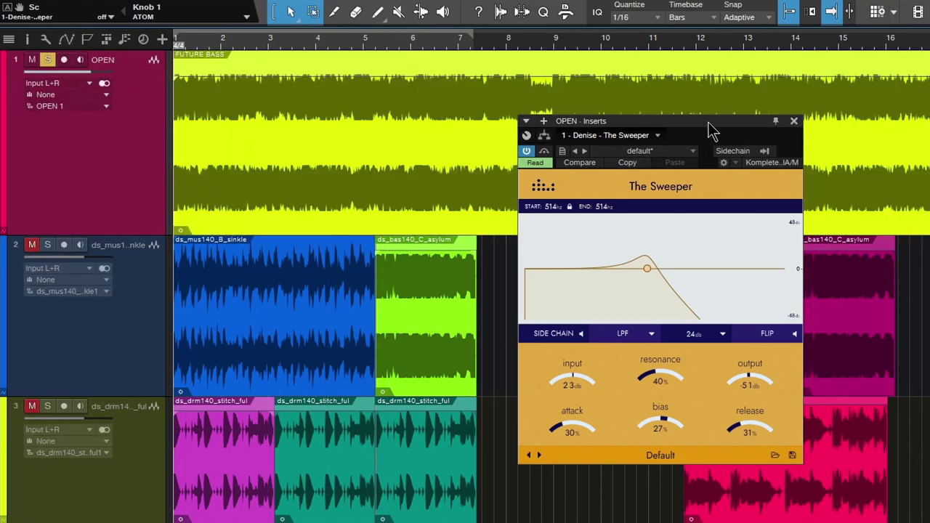
drag(708, 122, 709, 117)
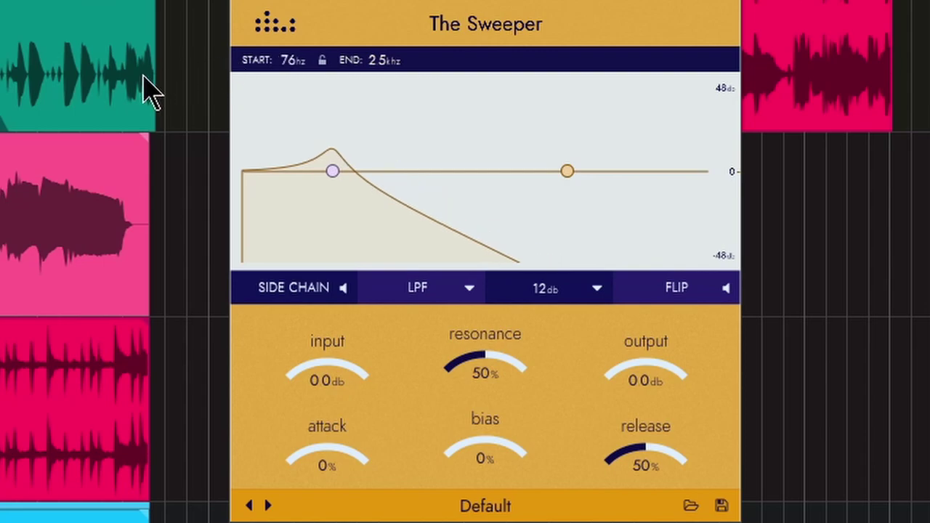
Step: Set the Sweeper to sweep from 56 Hz to 10 kHz and show the sidechain sources
drag(363, 178, 312, 174)
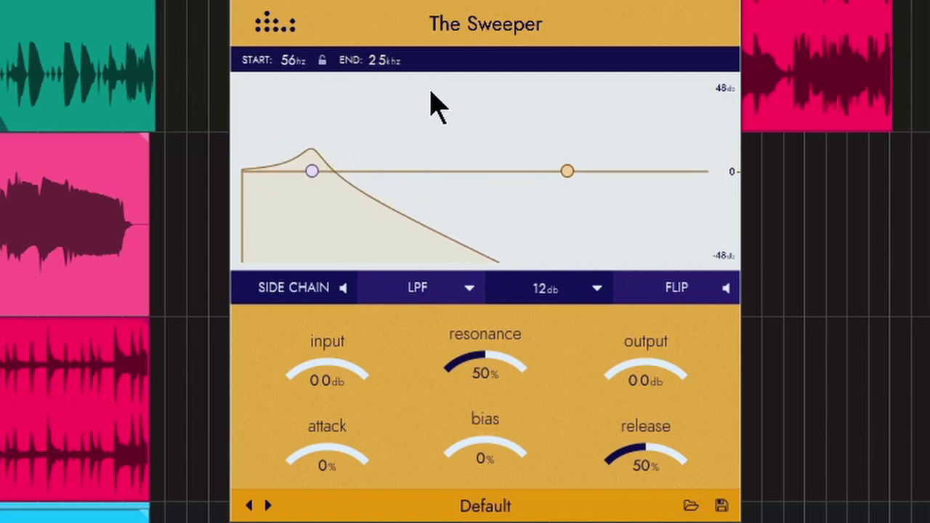
drag(568, 170, 510, 173)
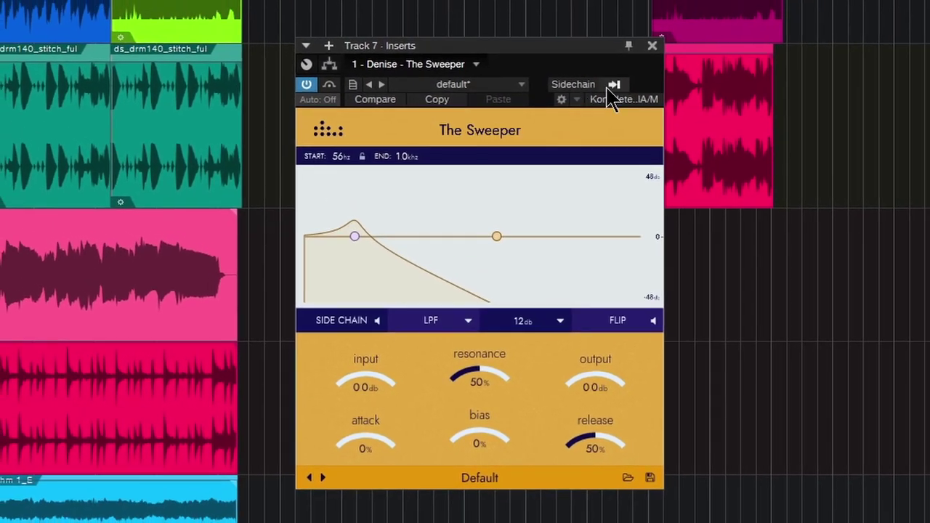
click(614, 85)
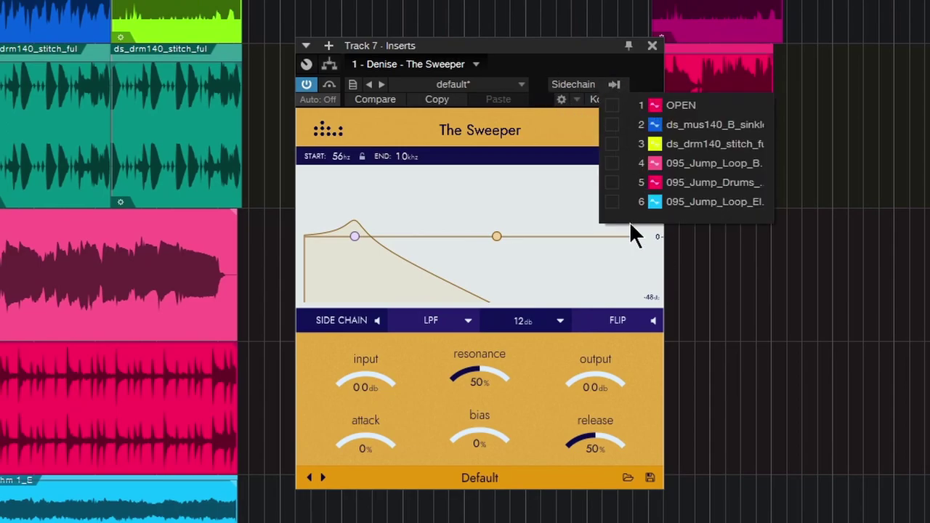
Step: Enable sidechain triggering and switch the filter to high-pass
click(547, 94)
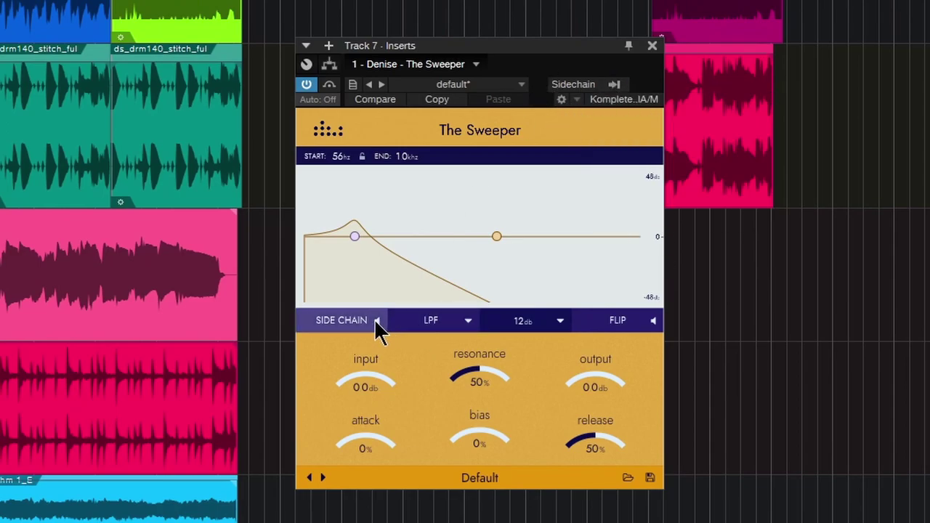
click(377, 320)
click(443, 322)
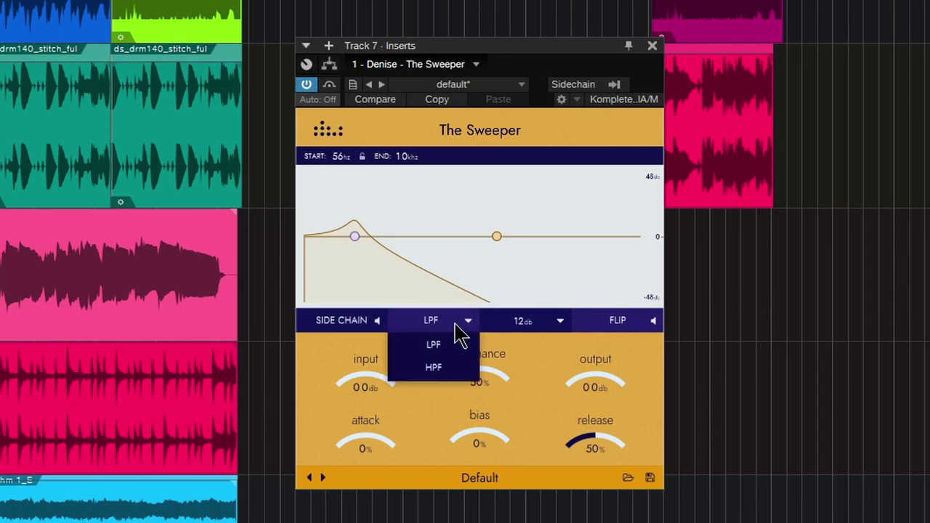
click(450, 376)
Step: Audition the filter slope at 24, 36 and 48 dB, ending back on 12 dB
click(629, 320)
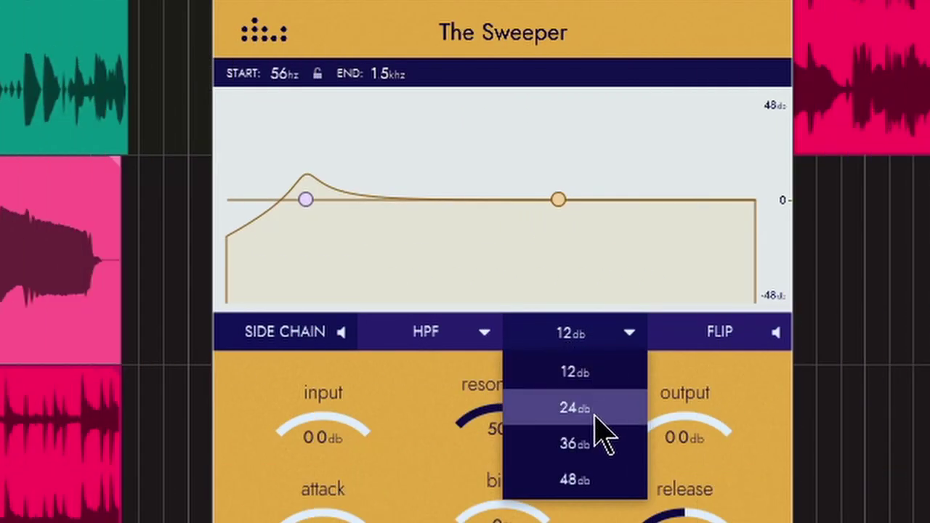
click(629, 368)
click(590, 349)
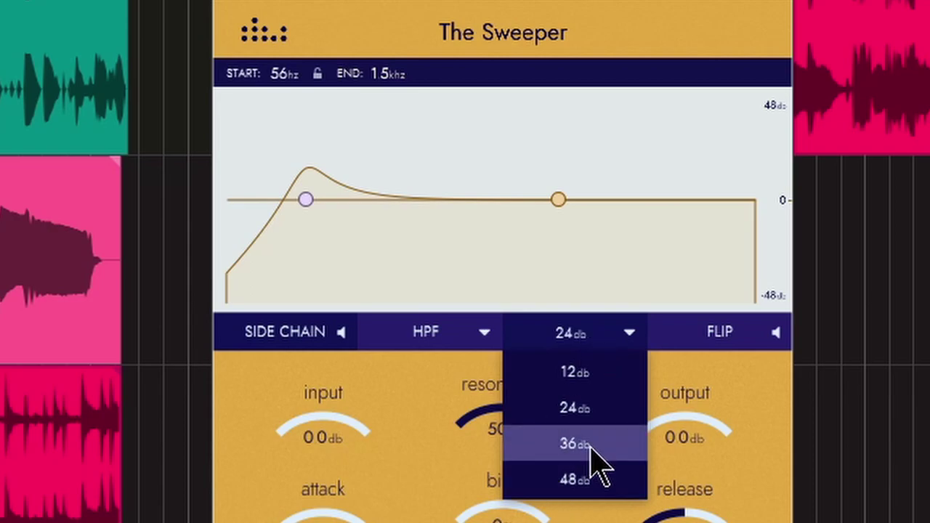
click(589, 442)
click(593, 351)
click(576, 477)
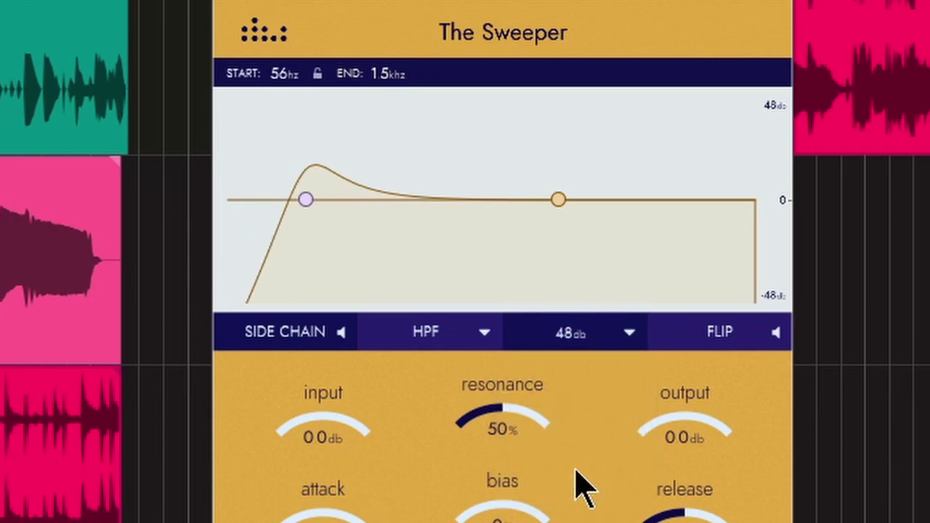
click(556, 347)
click(575, 375)
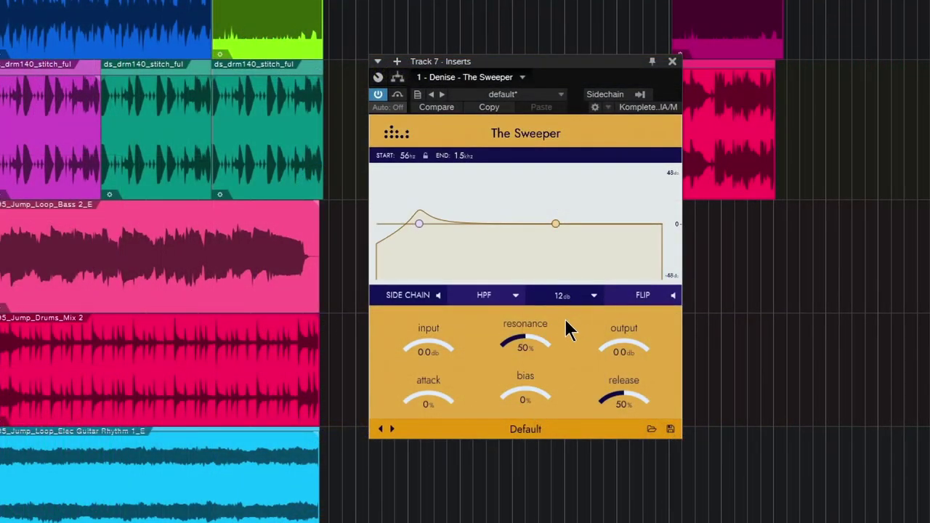
Step: Return the filter to low-pass and toggle Flip, leaving the sweep unflipped
click(494, 294)
click(497, 312)
click(641, 297)
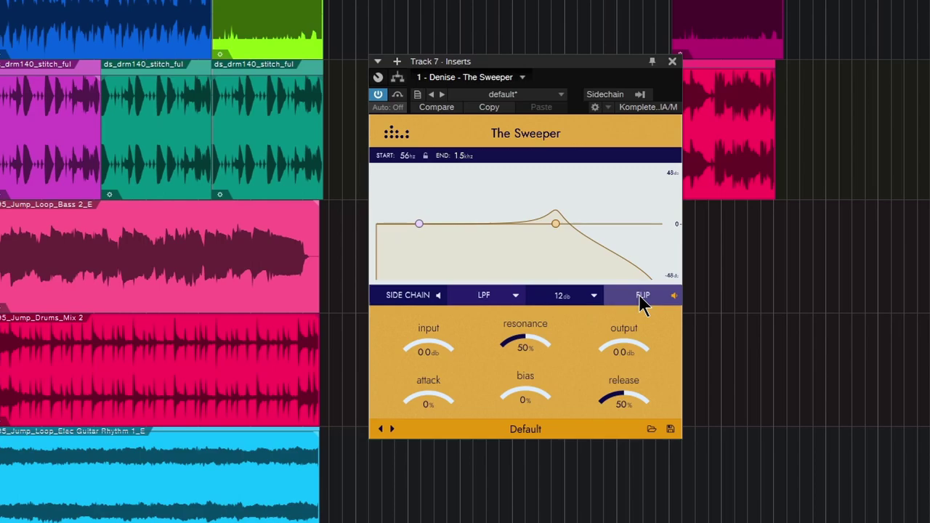
click(641, 296)
click(640, 298)
Step: Boost input to 32.6 dB, lower output to -5.1 dB, and raise resonance to 68%
drag(443, 351, 438, 328)
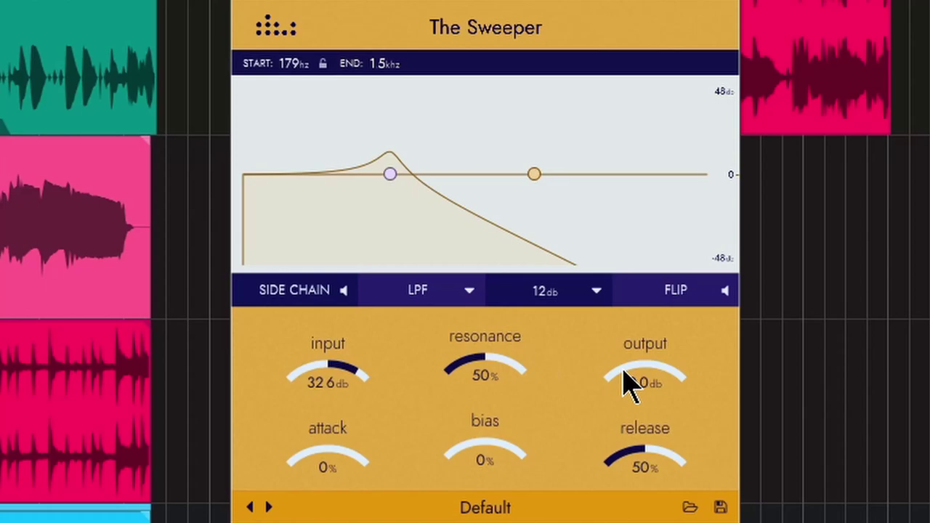
drag(655, 361, 648, 377)
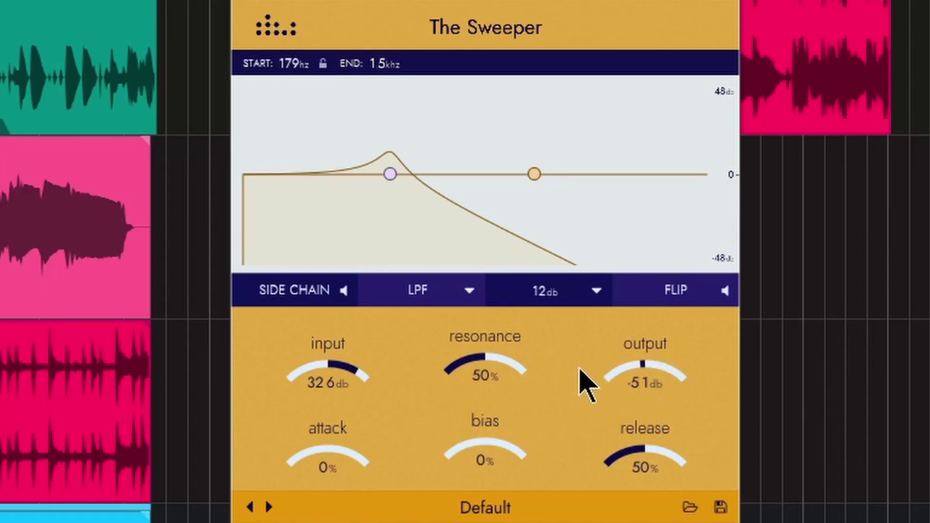
drag(483, 374, 513, 352)
Step: Set attack to 37% and release to 38%, and adjust the bias
drag(314, 455, 334, 385)
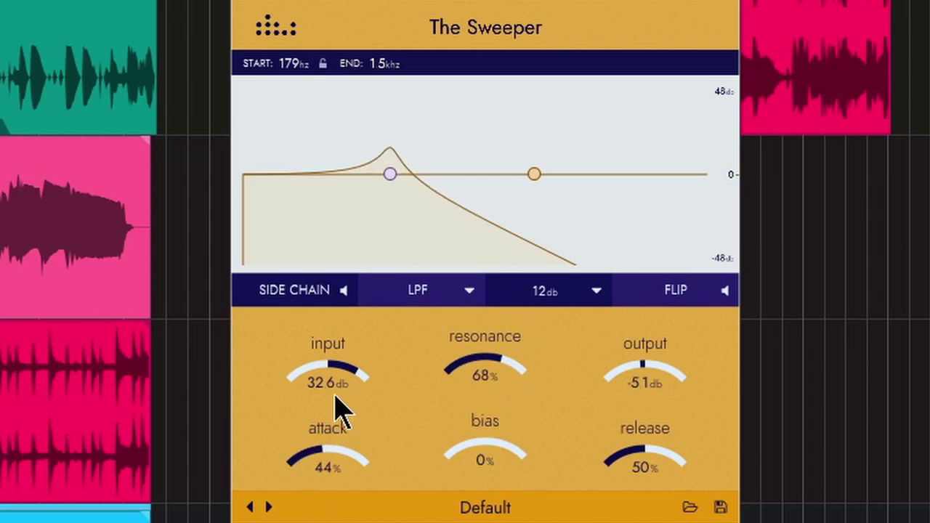
drag(335, 396, 329, 418)
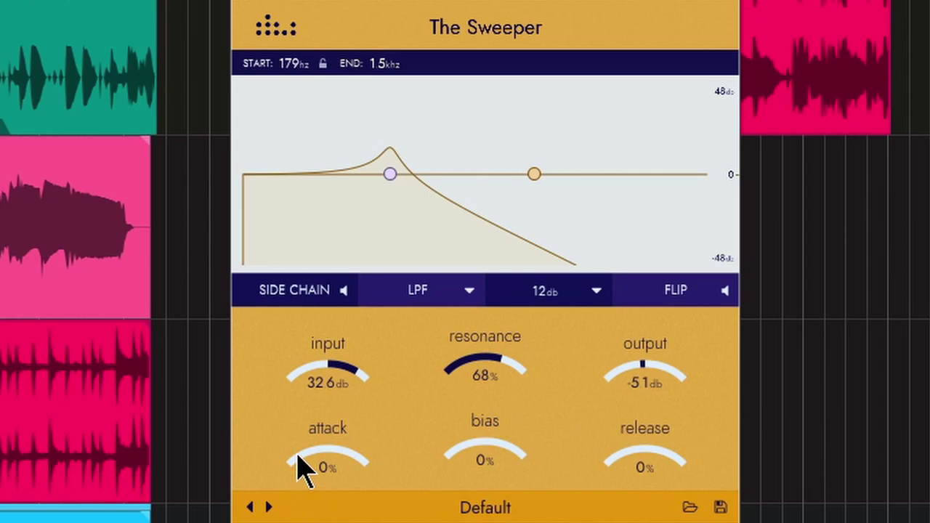
drag(301, 469, 310, 413)
drag(612, 469, 643, 418)
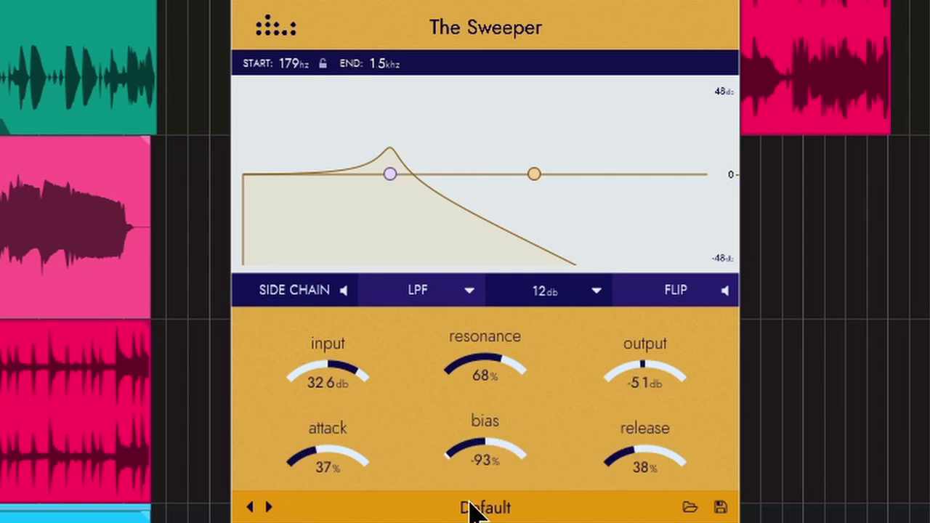
drag(485, 465, 501, 425)
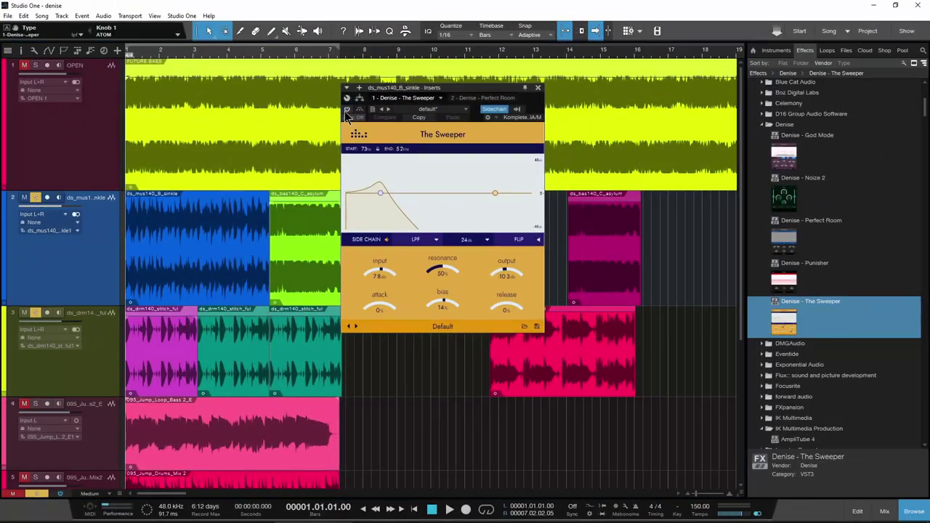
key(space)
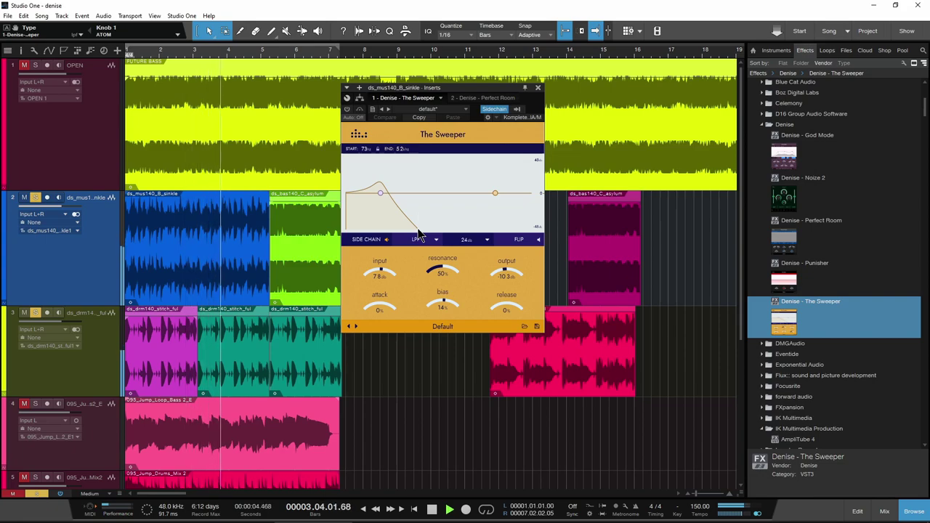
key(space)
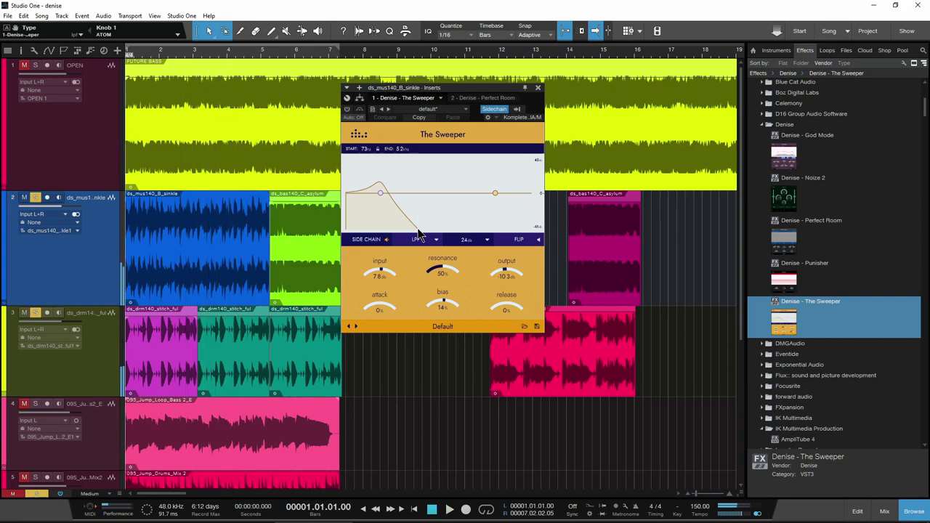
click(487, 99)
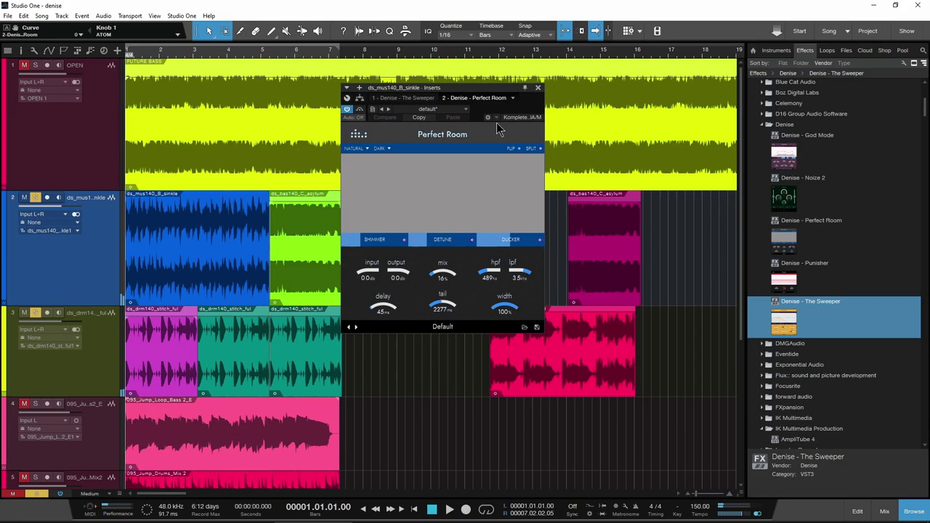
click(414, 100)
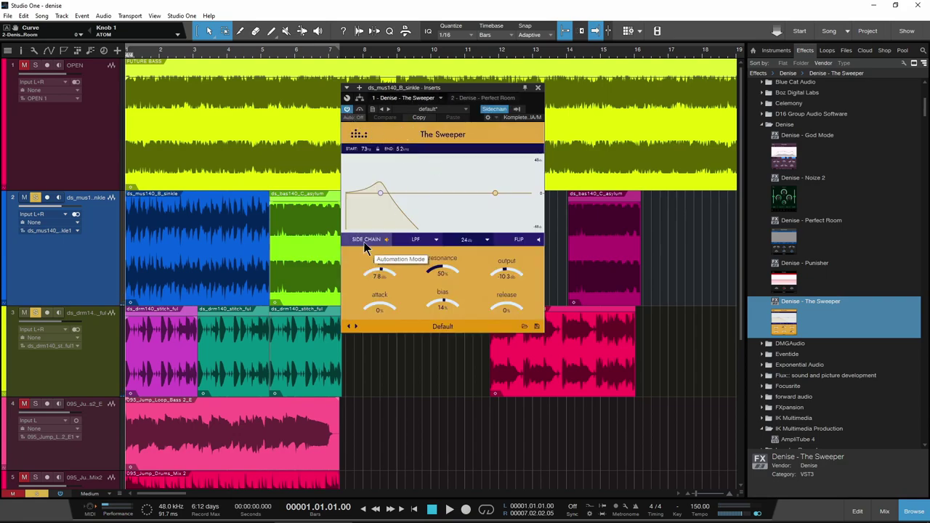
drag(398, 93, 432, 95)
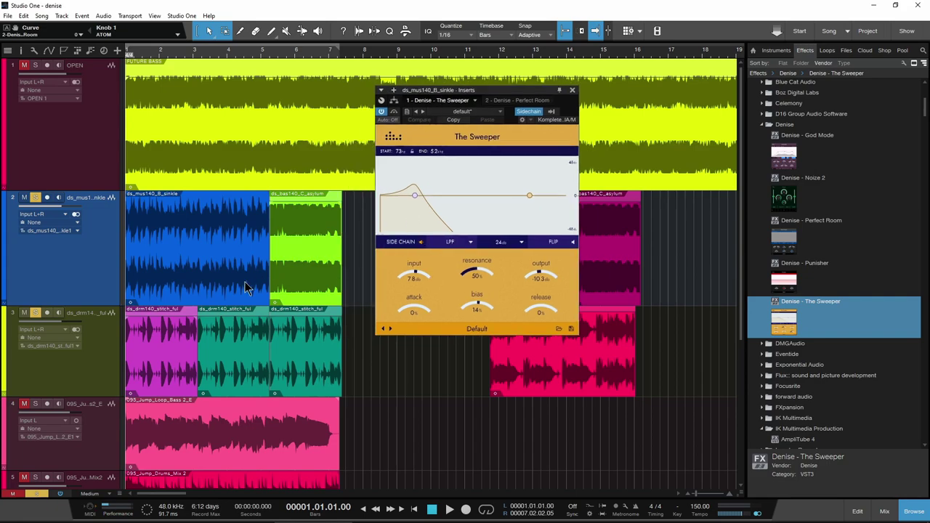
click(552, 113)
click(556, 109)
drag(473, 96, 459, 105)
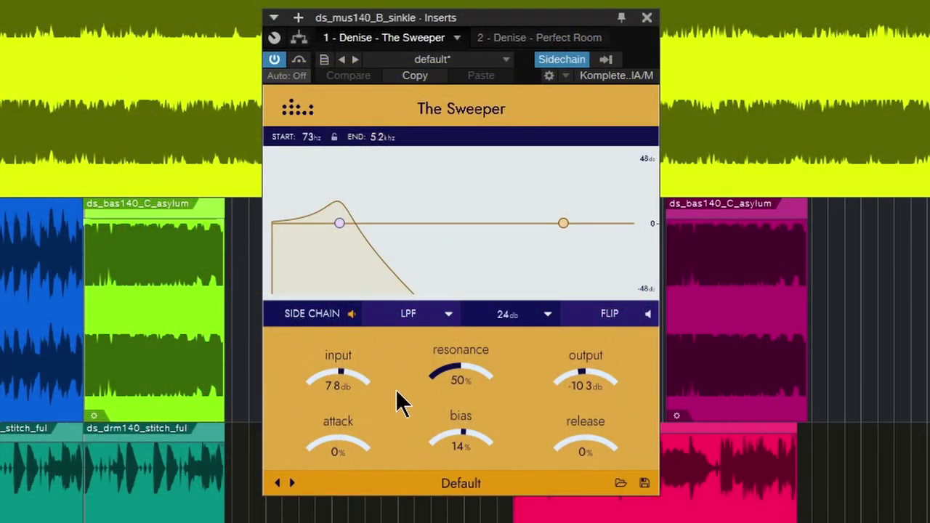
Step: While playing, retune the synth's low-pass sweep to run from 54 Hz to 2.0 kHz
key(space)
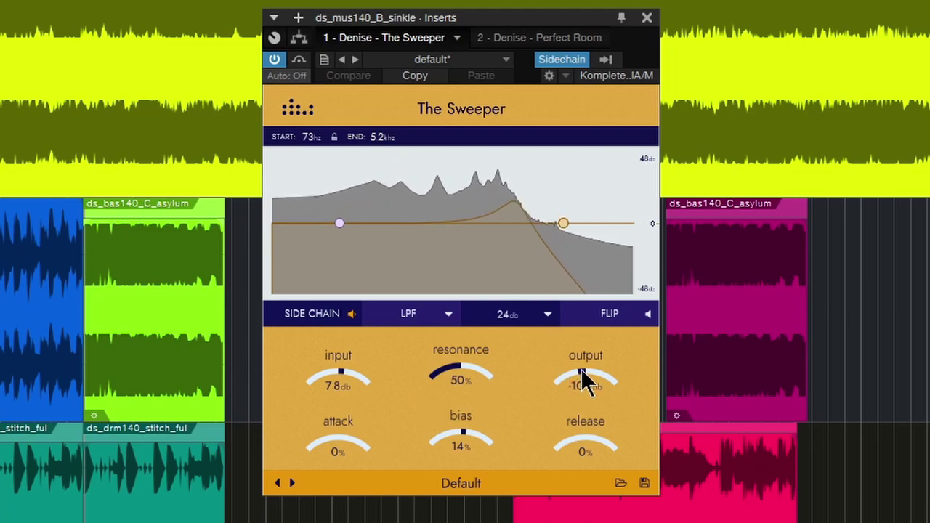
scroll(584, 381, down, 4)
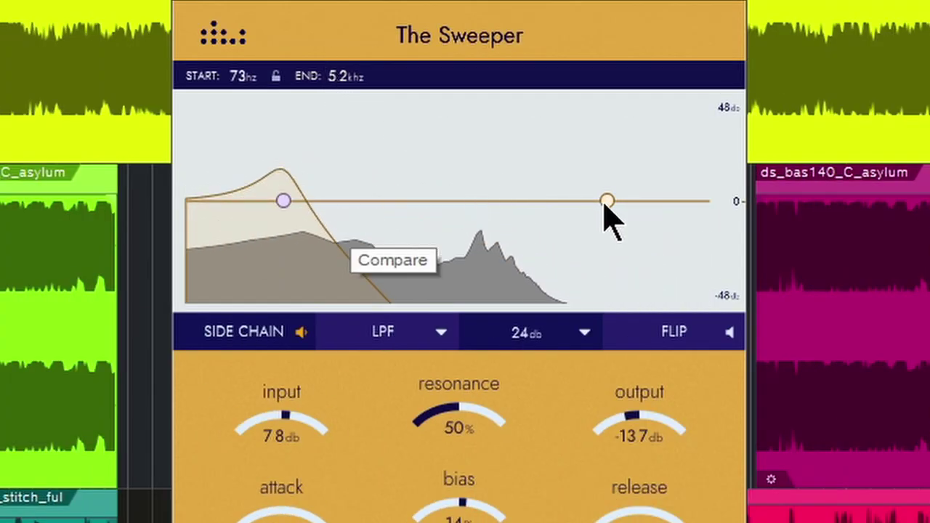
drag(605, 199, 497, 196)
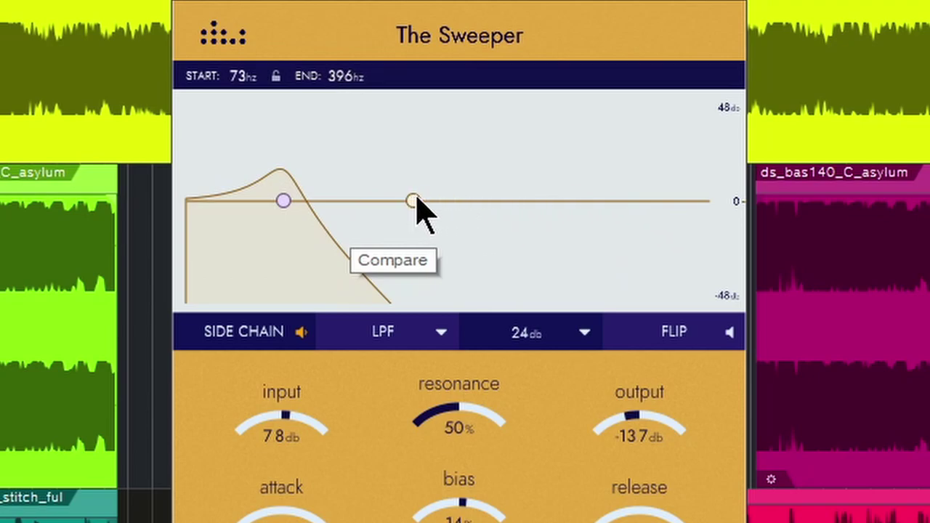
mouse_move(418, 198)
mouse_down()
mouse_move(426, 194)
mouse_move(413, 195)
mouse_up()
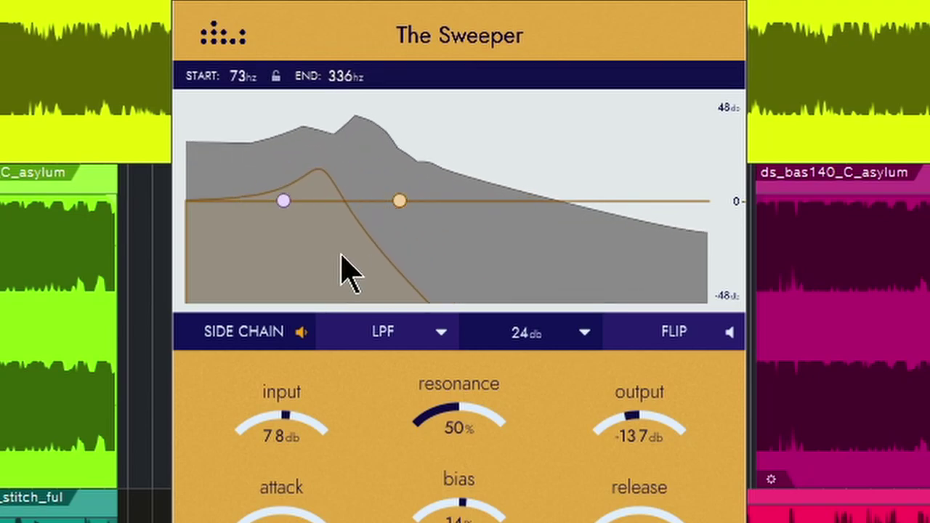
drag(402, 205, 355, 210)
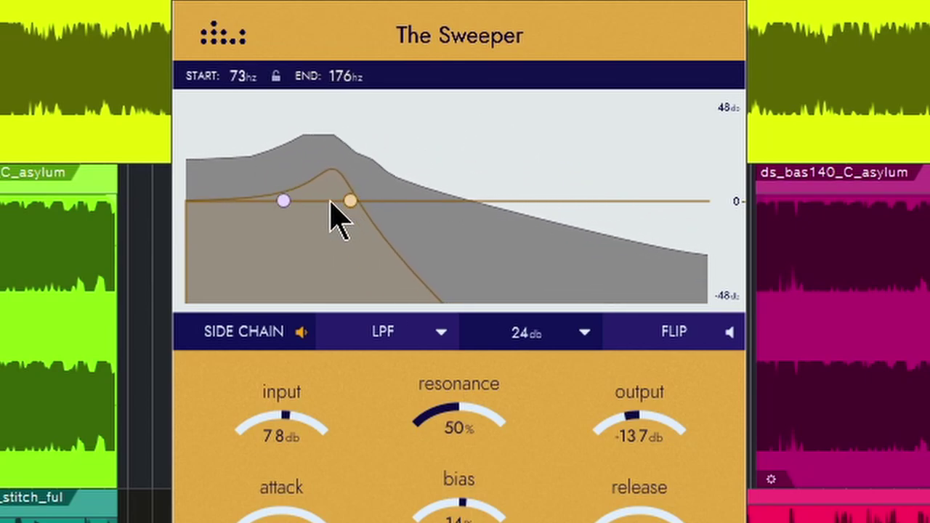
drag(283, 202, 210, 213)
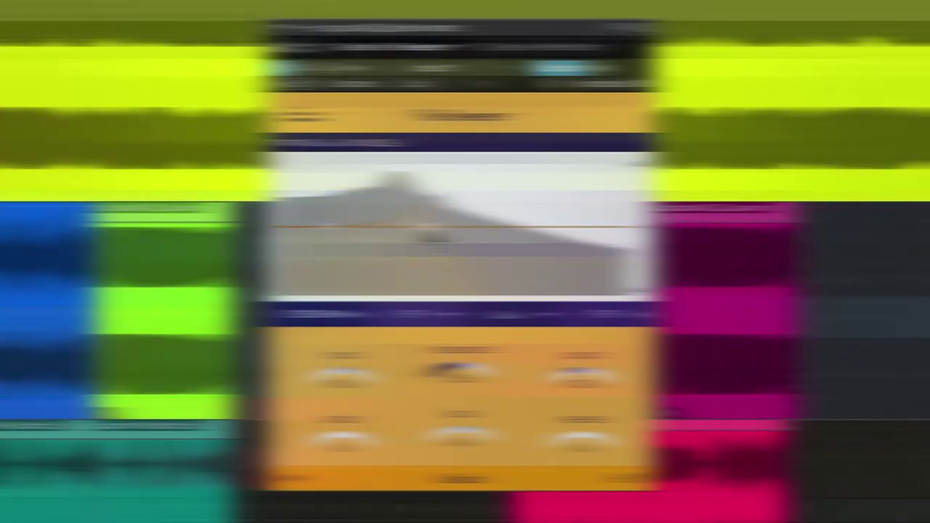
Step: Pull the sweep end to 396 Hz, set resonance to 100%, and raise the output
drag(489, 203, 446, 205)
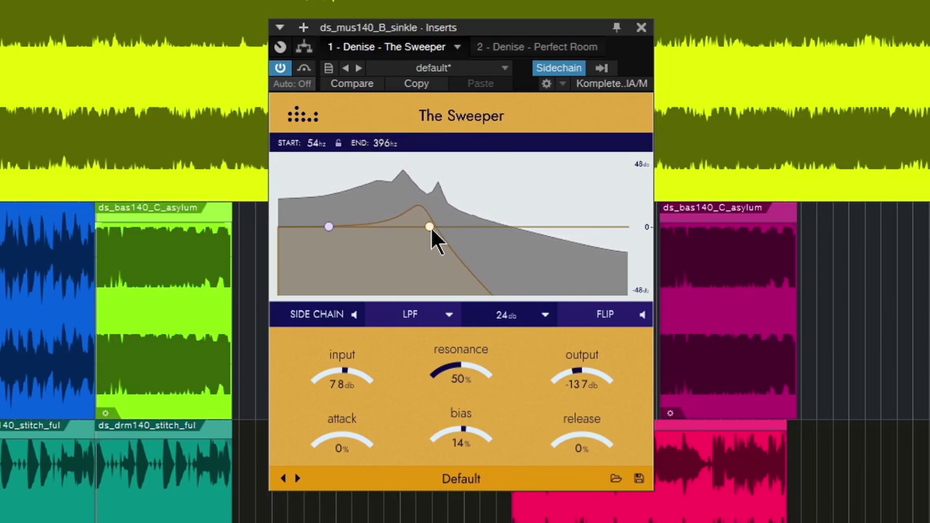
drag(460, 367, 450, 258)
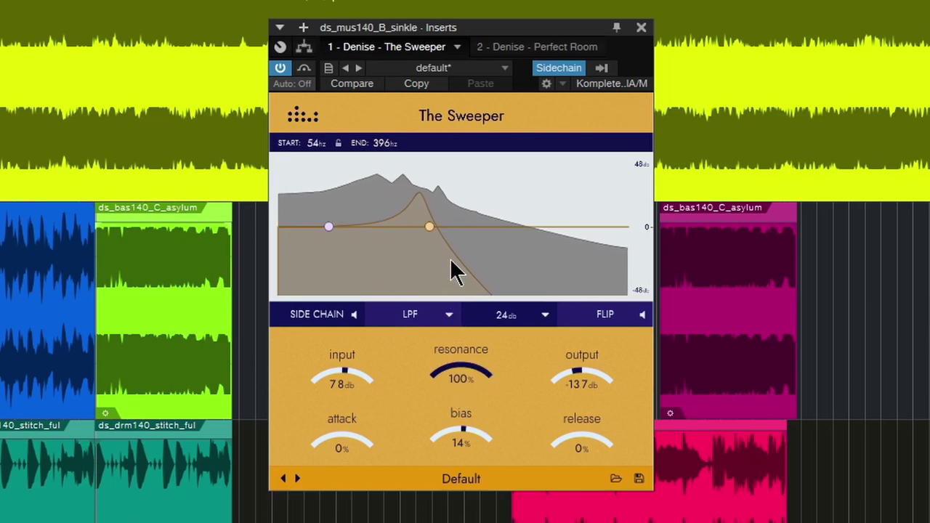
drag(430, 227, 448, 227)
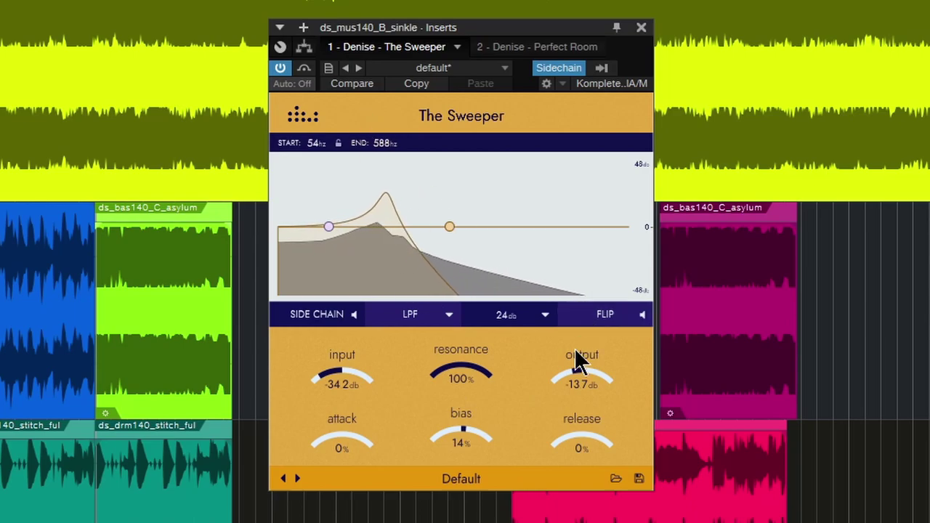
mouse_move(585, 381)
mouse_down()
mouse_move(584, 332)
mouse_move(581, 362)
mouse_move(594, 357)
mouse_move(593, 381)
mouse_up()
Step: Widen the sweep to 46 Hz–2.4 kHz, boost input to 27.5 dB, and set output to -28.2 dB
drag(451, 228, 498, 225)
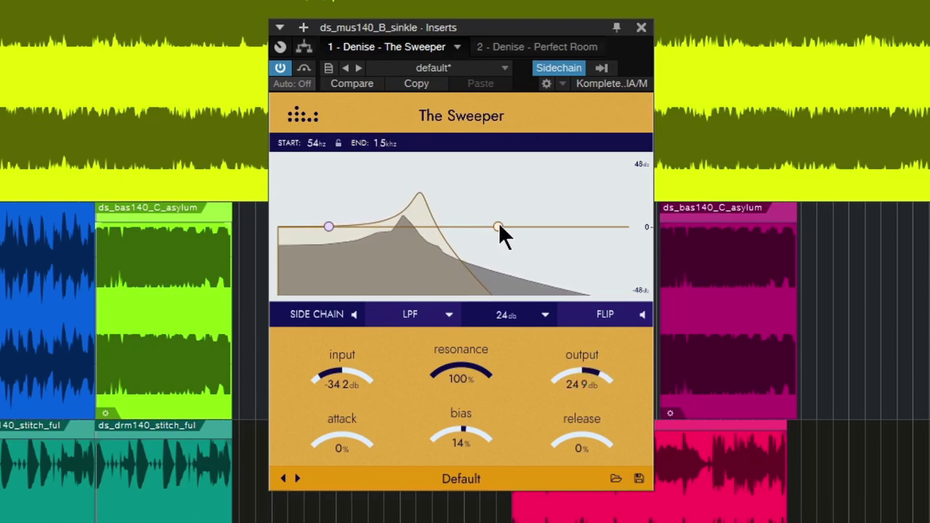
drag(334, 226, 327, 227)
drag(497, 226, 522, 227)
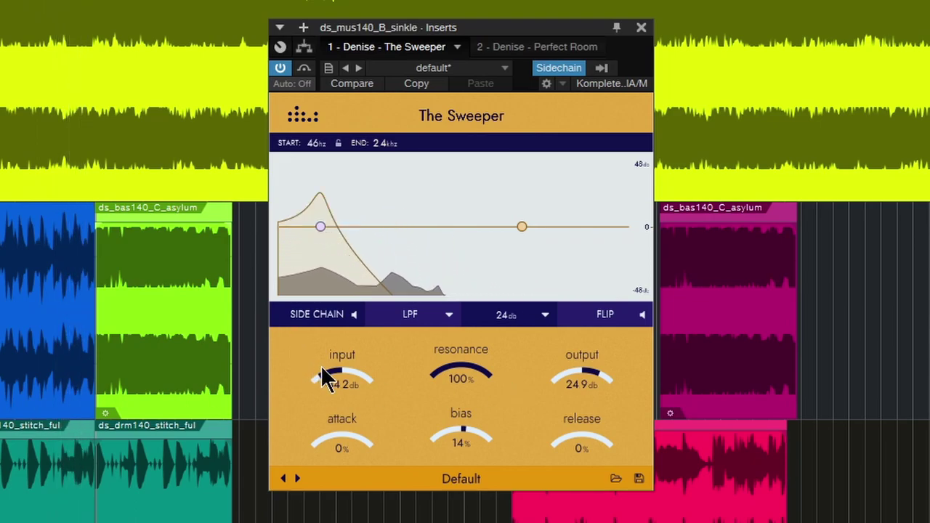
drag(332, 380, 361, 314)
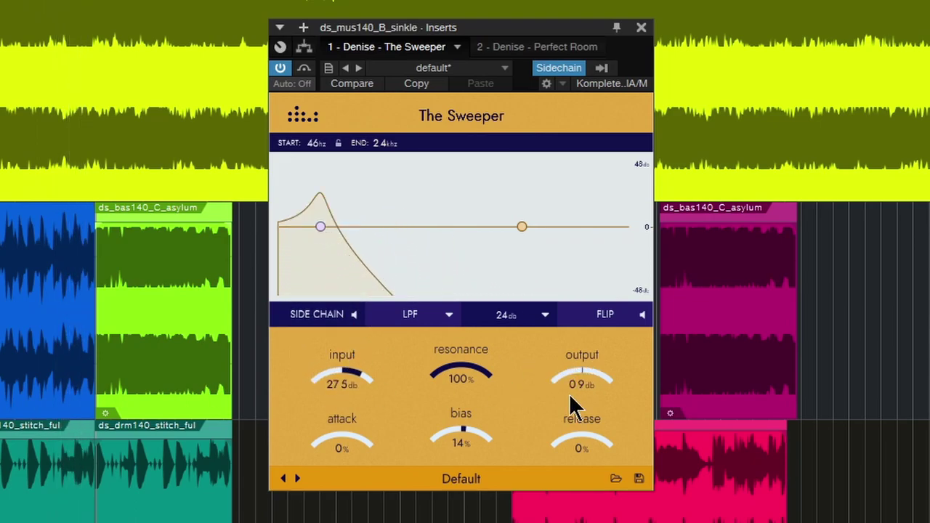
drag(569, 394, 565, 423)
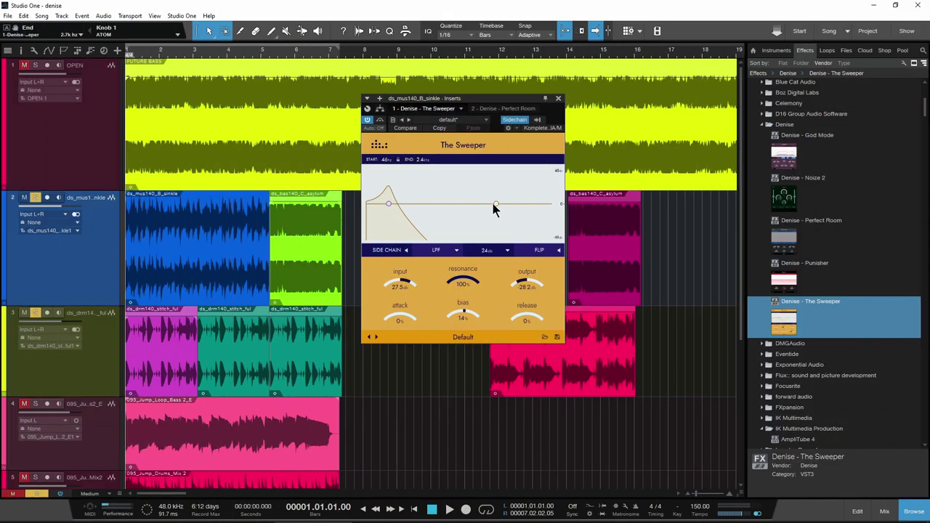
Step: Bring the sweep end down to about 330 Hz and lower the start while playing
drag(518, 228, 415, 225)
key(space)
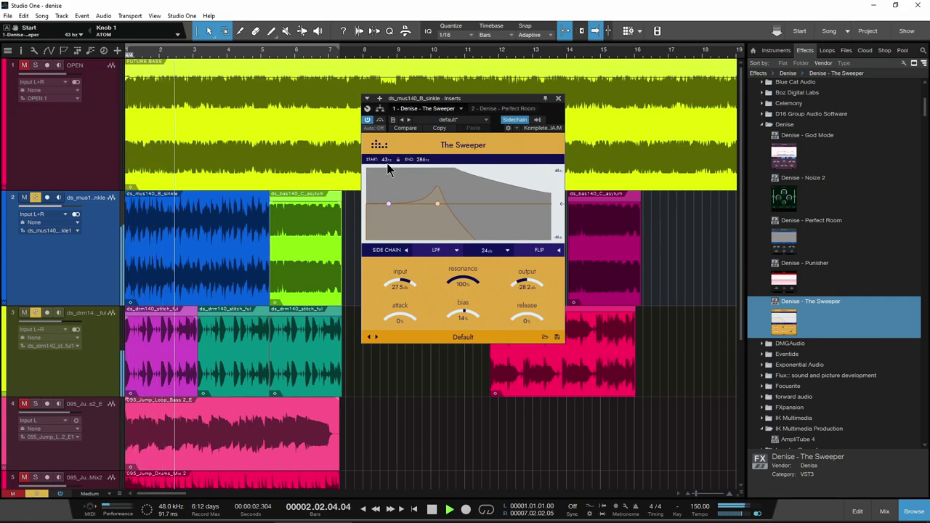
drag(388, 204, 366, 204)
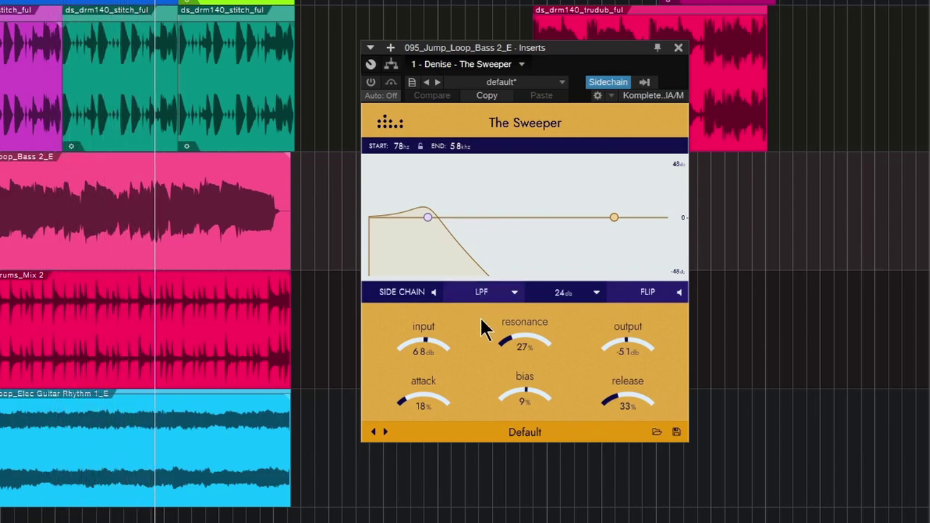
Step: Select the bass loop and set its Sweeper end to 5.2 kHz, input 6.0 dB, resonance 29%
click(179, 265)
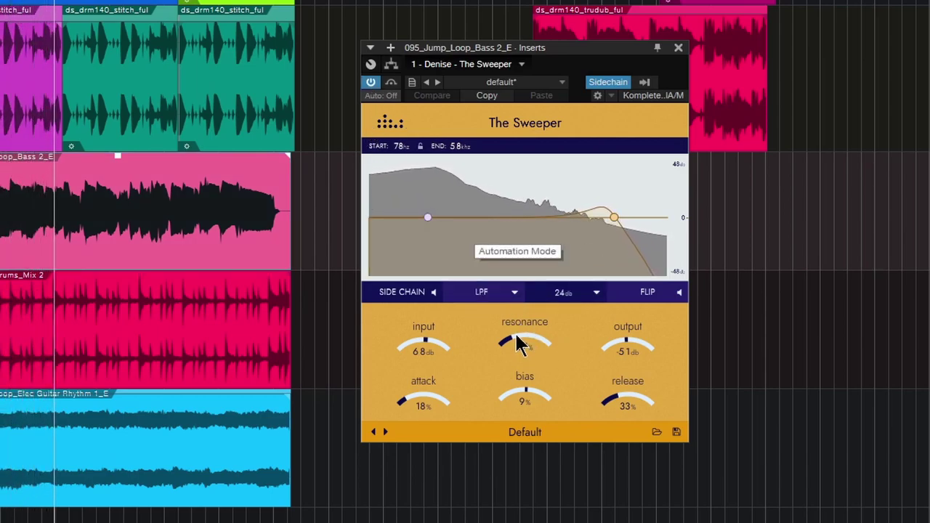
mouse_move(611, 216)
mouse_down()
mouse_move(584, 215)
mouse_move(605, 218)
mouse_up()
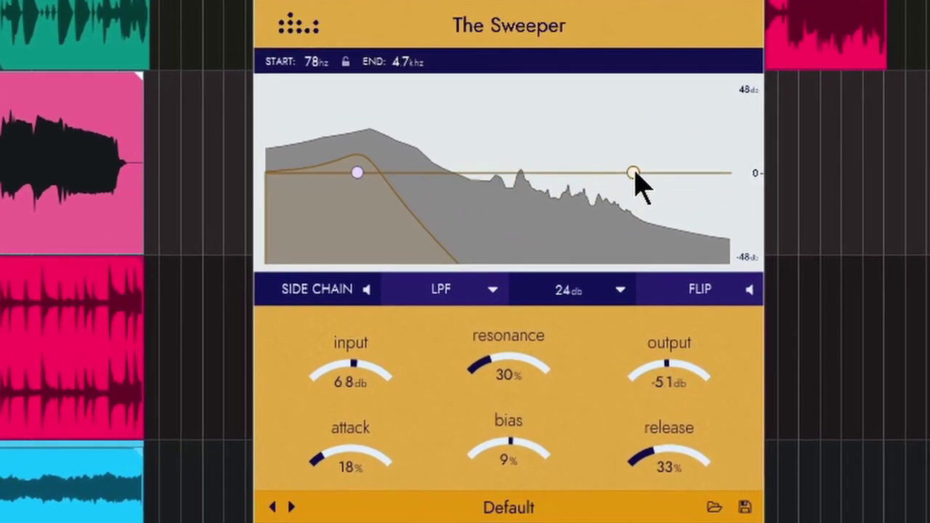
drag(635, 174, 639, 174)
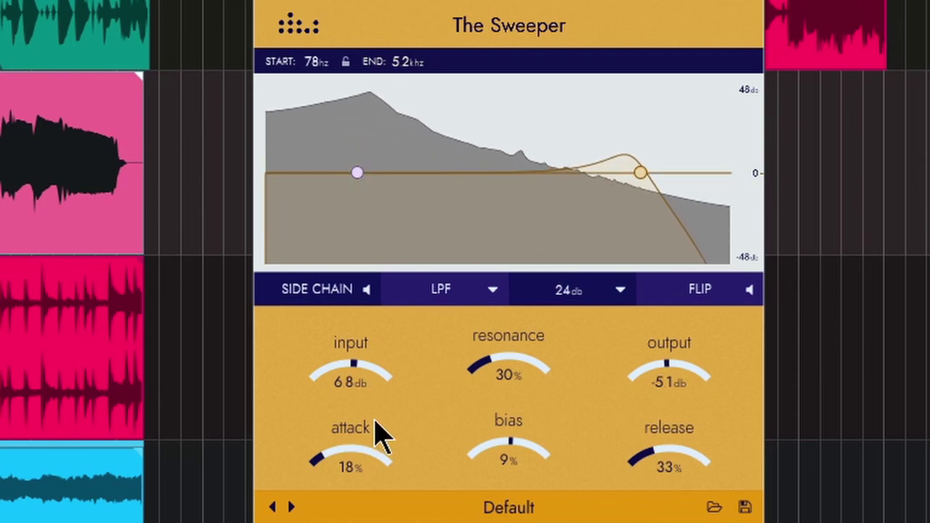
drag(359, 374, 349, 416)
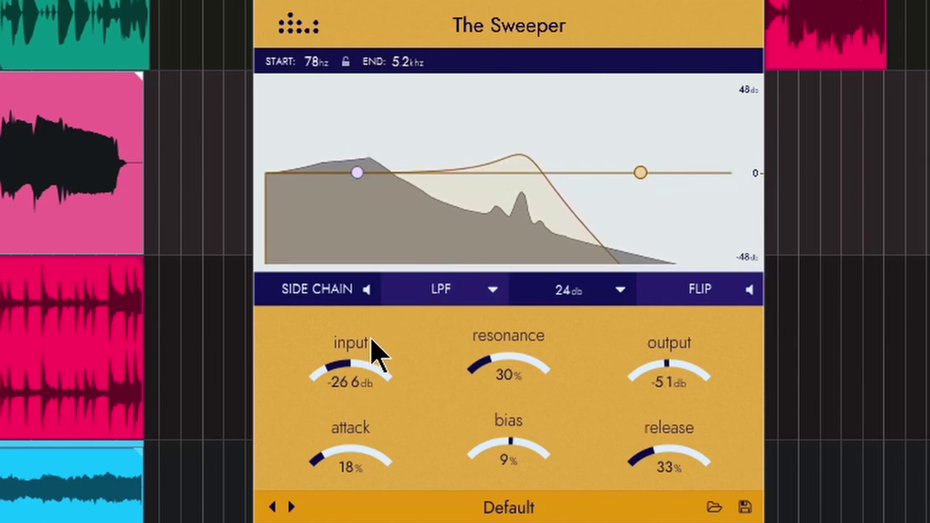
drag(352, 376, 363, 334)
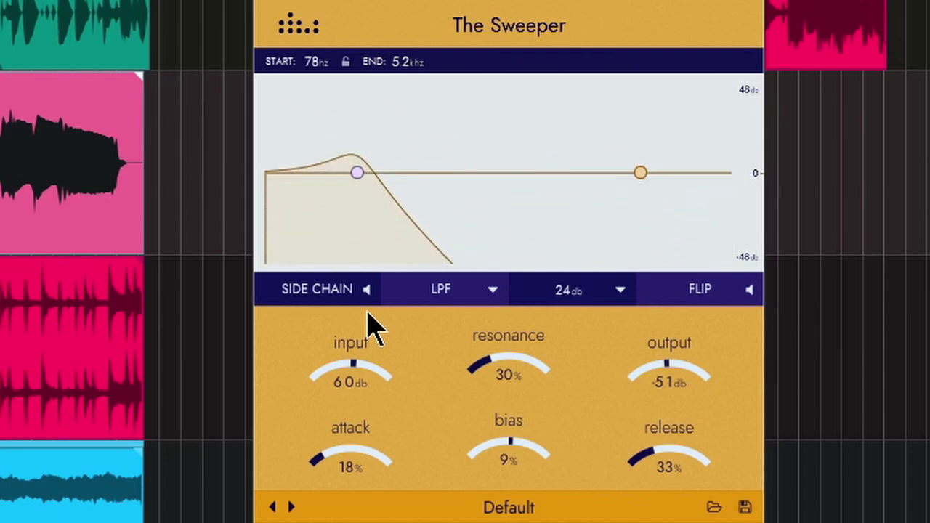
drag(487, 363, 486, 331)
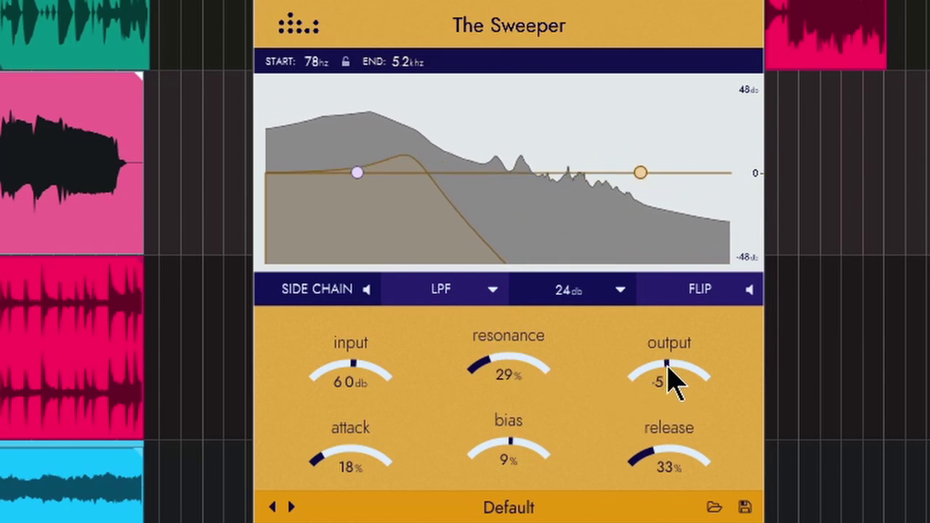
Step: Set resonance 26%, attack 25%, release about 37%, and bias about -21% on the bass Sweeper
drag(515, 380, 494, 369)
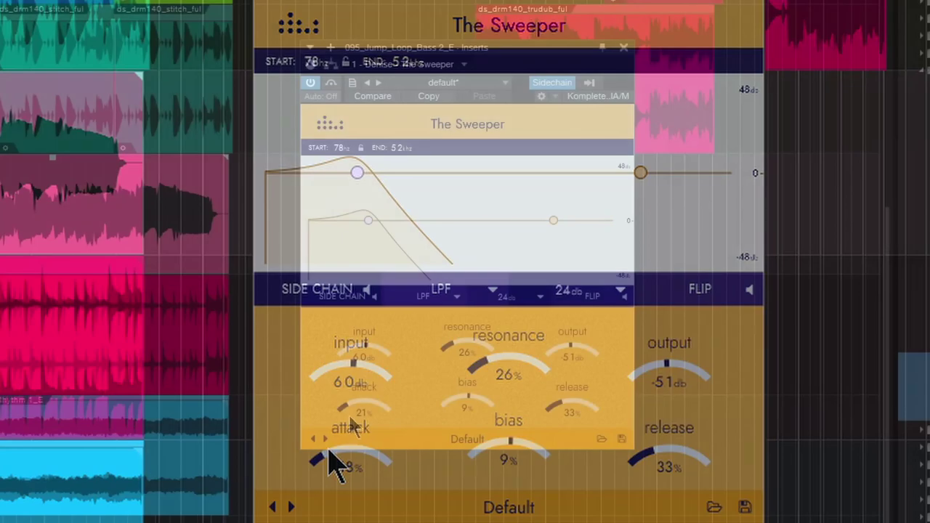
drag(351, 427, 345, 401)
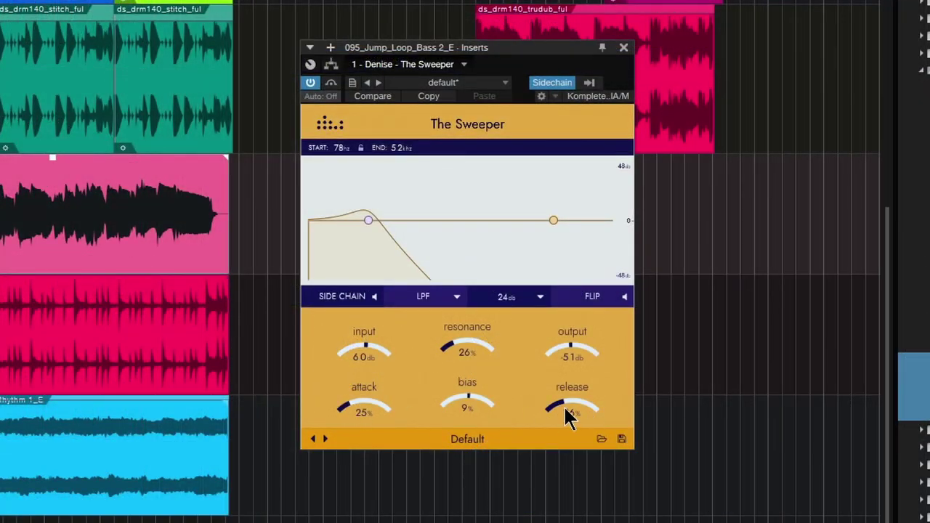
drag(565, 415, 558, 454)
key(space)
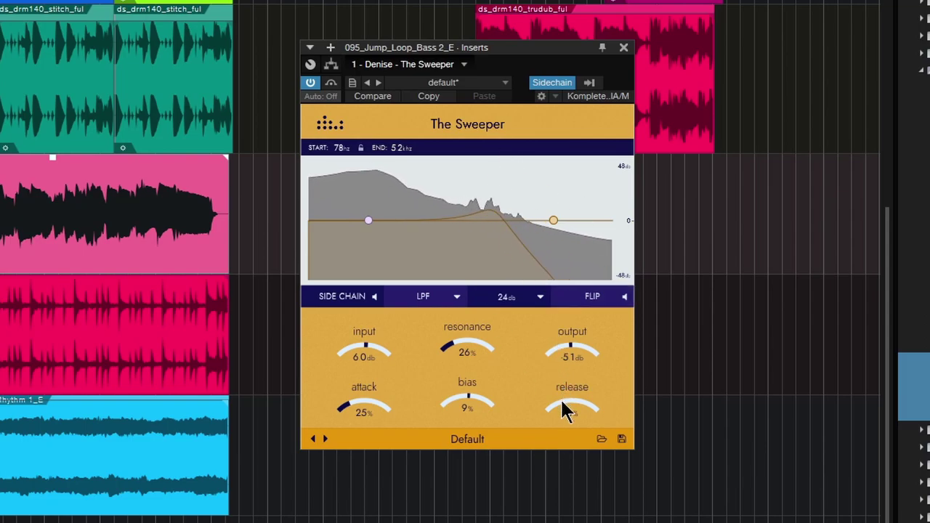
drag(566, 385, 565, 365)
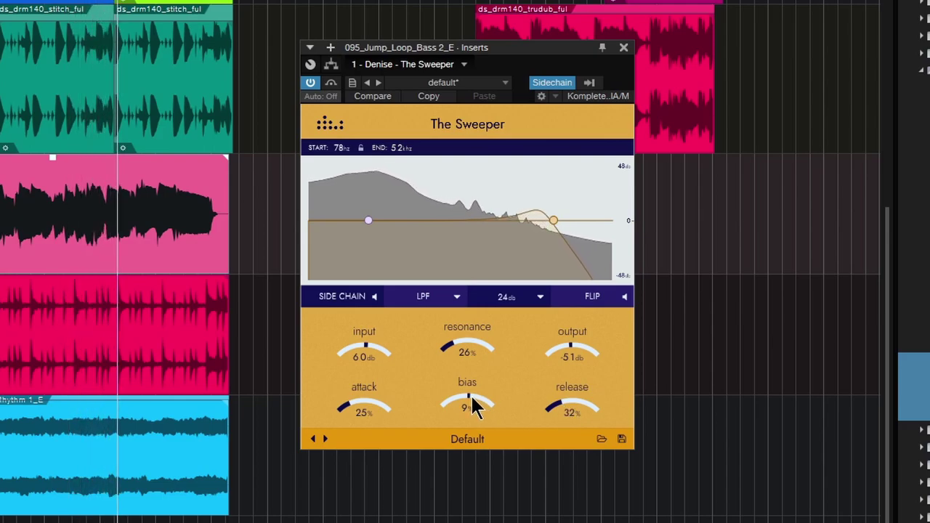
drag(472, 404, 467, 444)
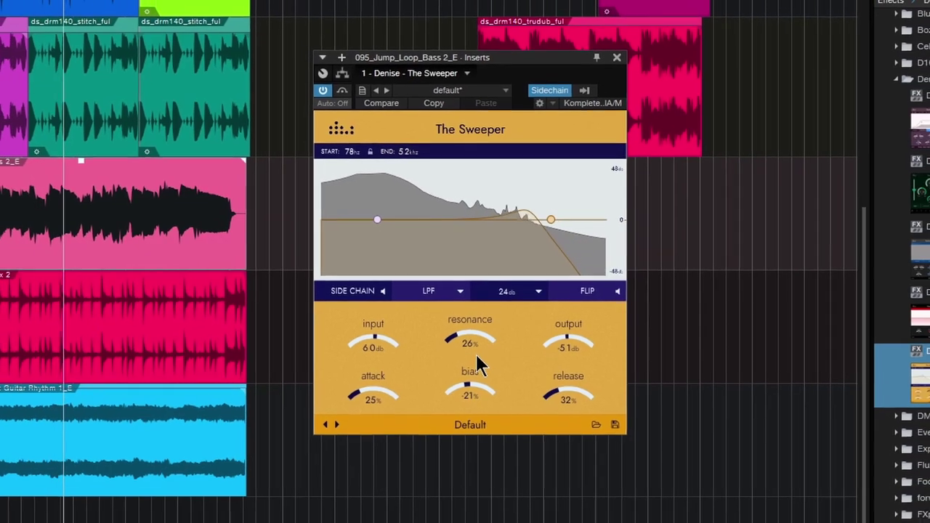
drag(473, 359, 473, 374)
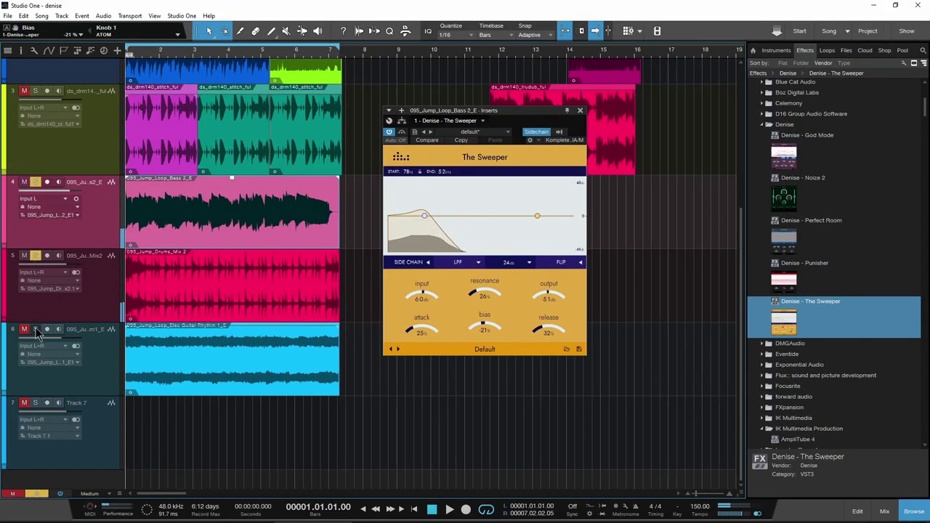
Step: Solo track 6, play it with The Sweeper re-enabled, then stop and rewind
click(36, 330)
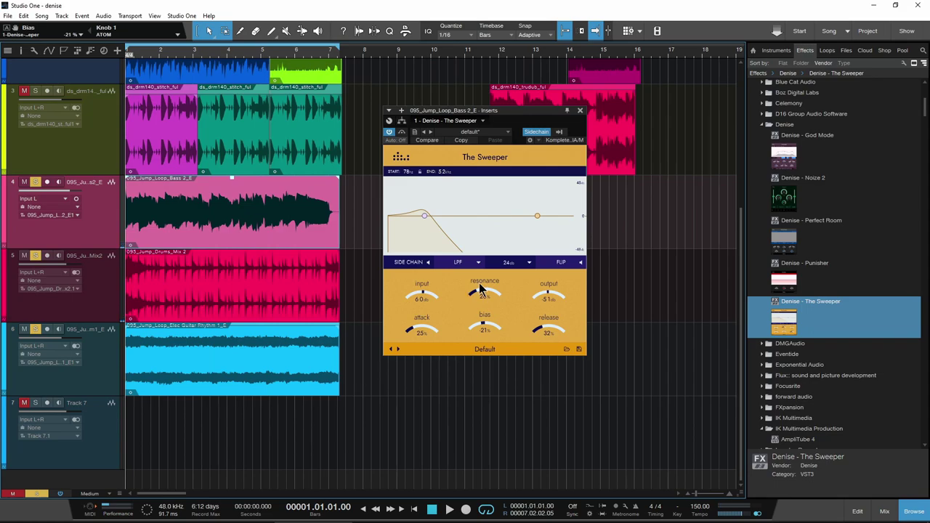
key(space)
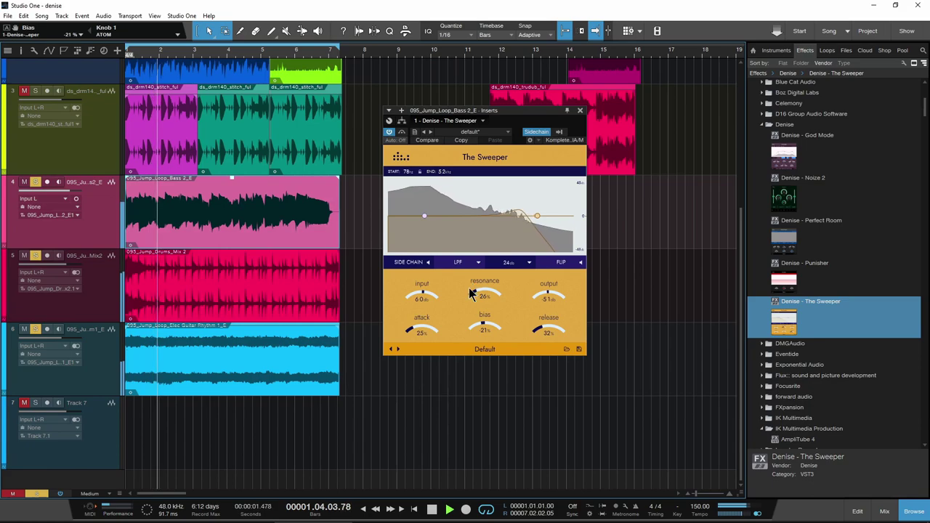
click(389, 133)
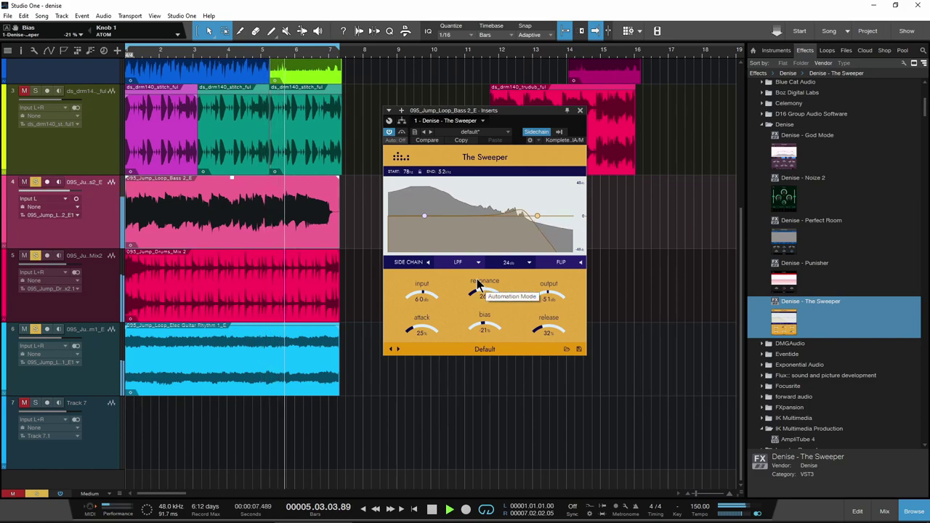
key(space)
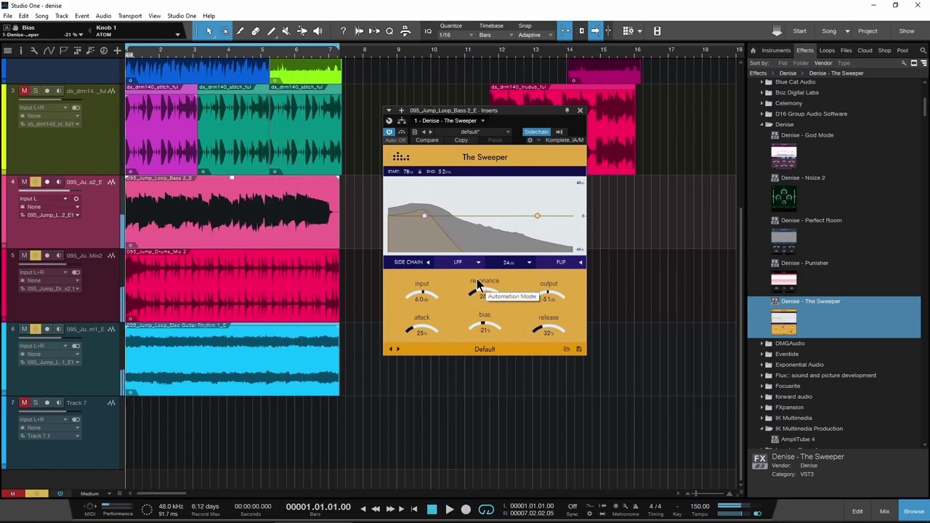
Step: Turn on the SIDE CHAIN toggle so the filter follows the sidechain, and play the bass
click(411, 262)
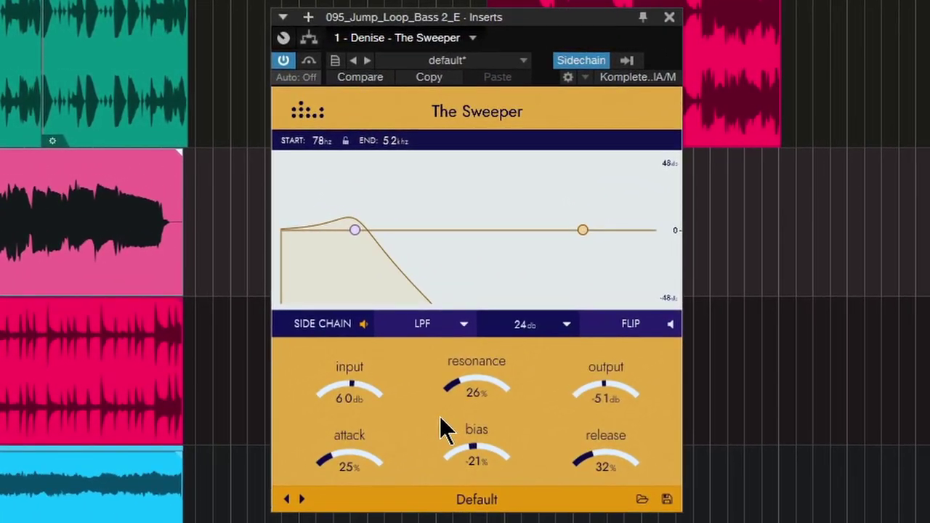
key(space)
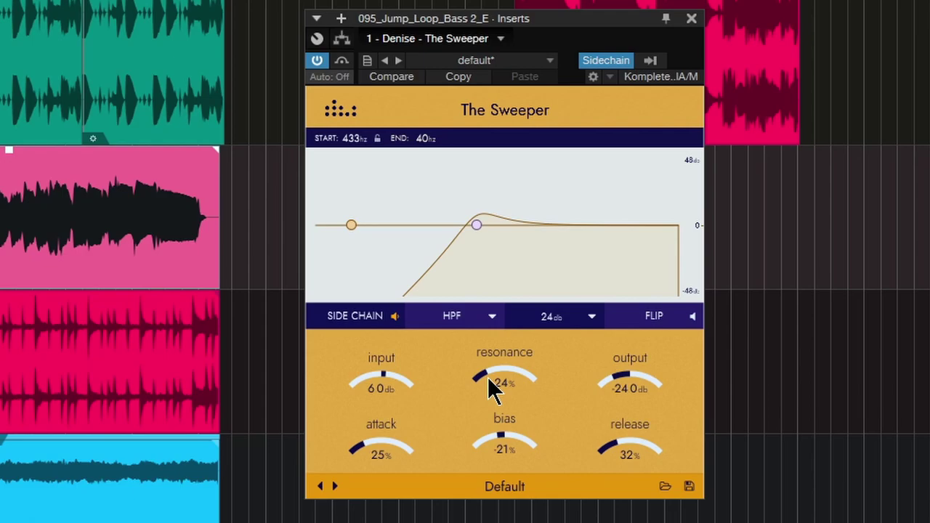
Step: Set the high-pass sweep to run 307 Hz to 60 Hz, with resonance 16% and output -6.9 dB
drag(479, 227, 455, 222)
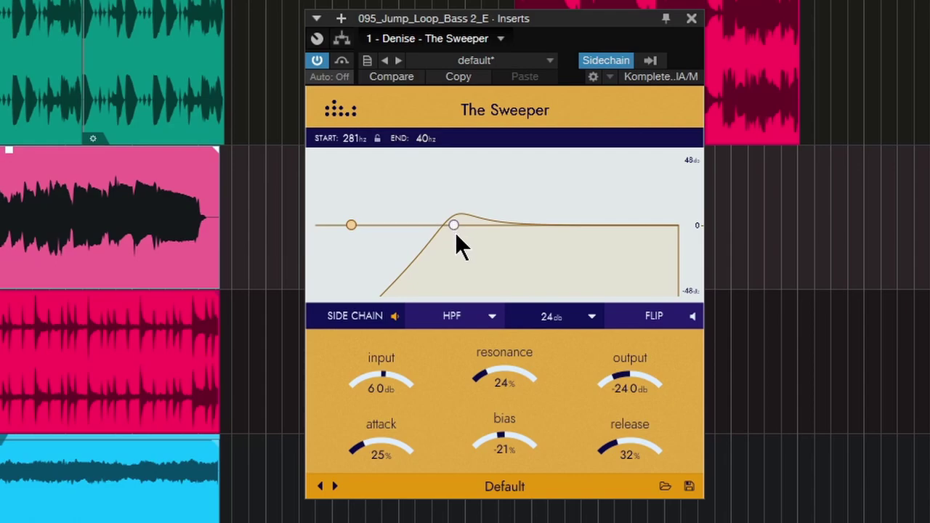
key(space)
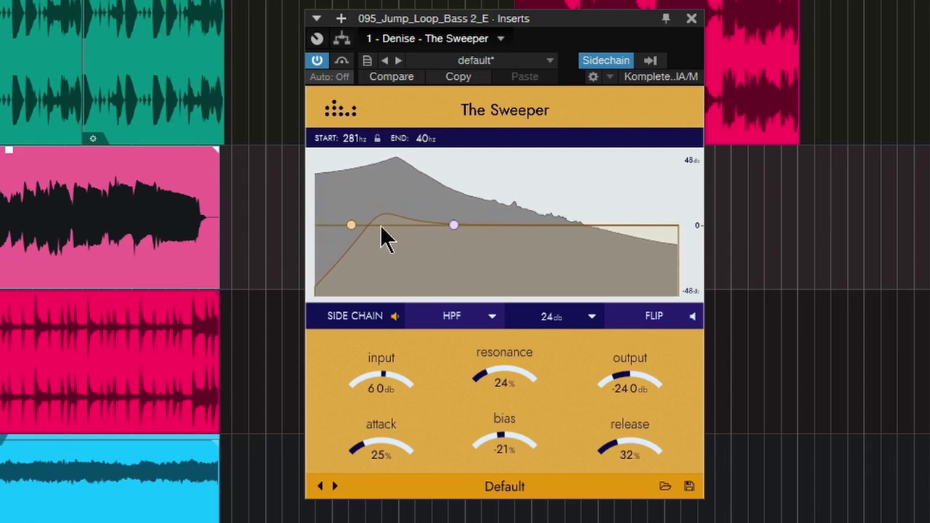
scroll(484, 386, down, 5)
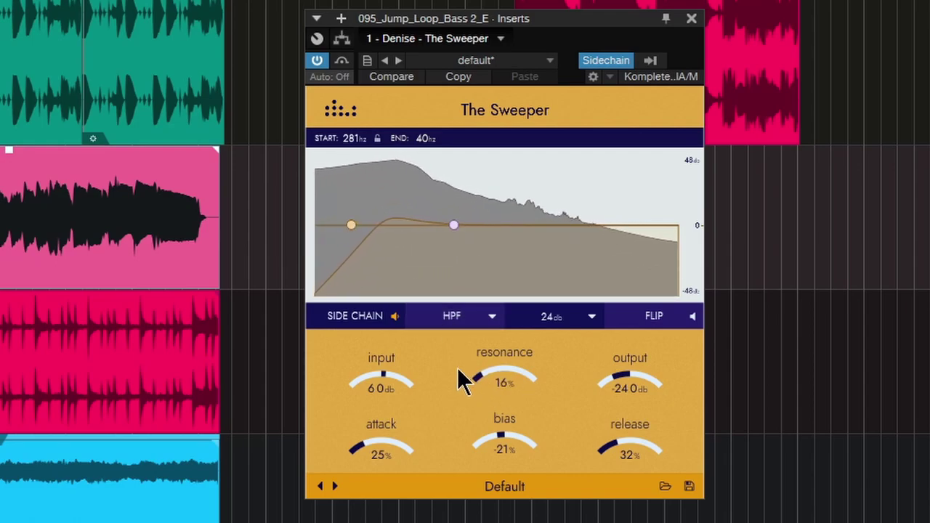
scroll(630, 367, up, 4)
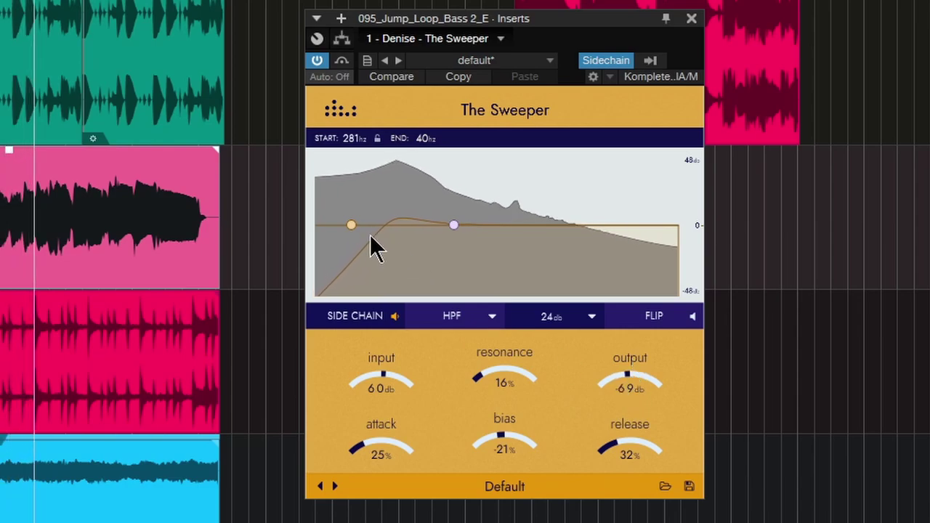
drag(352, 225, 372, 225)
drag(452, 225, 458, 226)
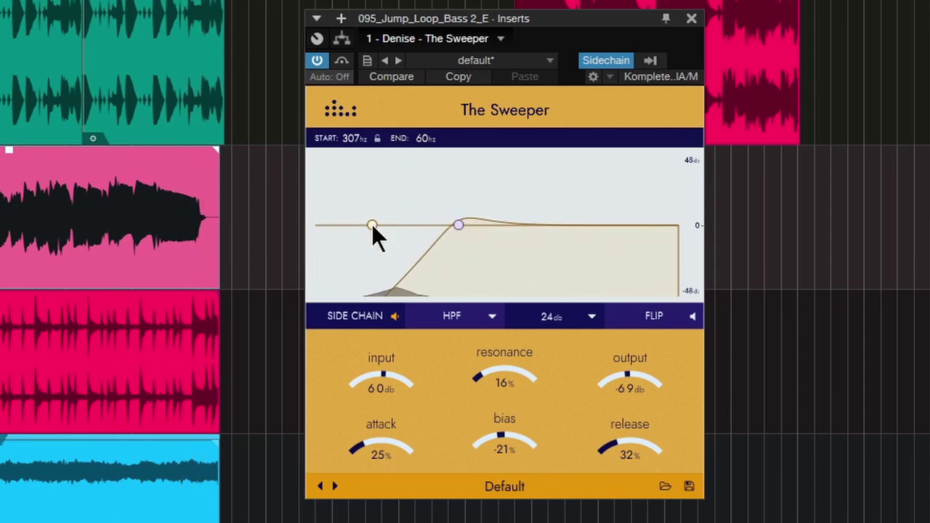
scroll(171, 298, up, 5)
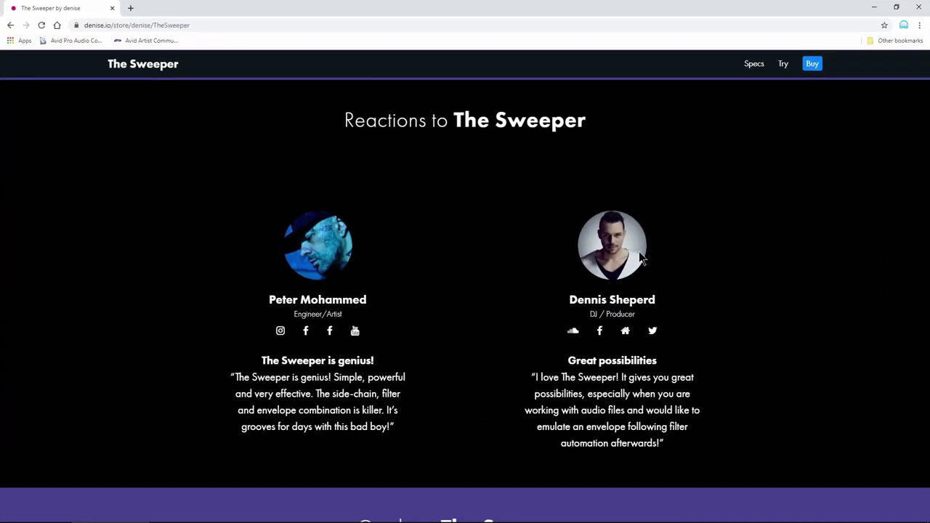
Step: Scroll through The Sweeper's denise.io page and its manual section
scroll(755, 268, up, 15)
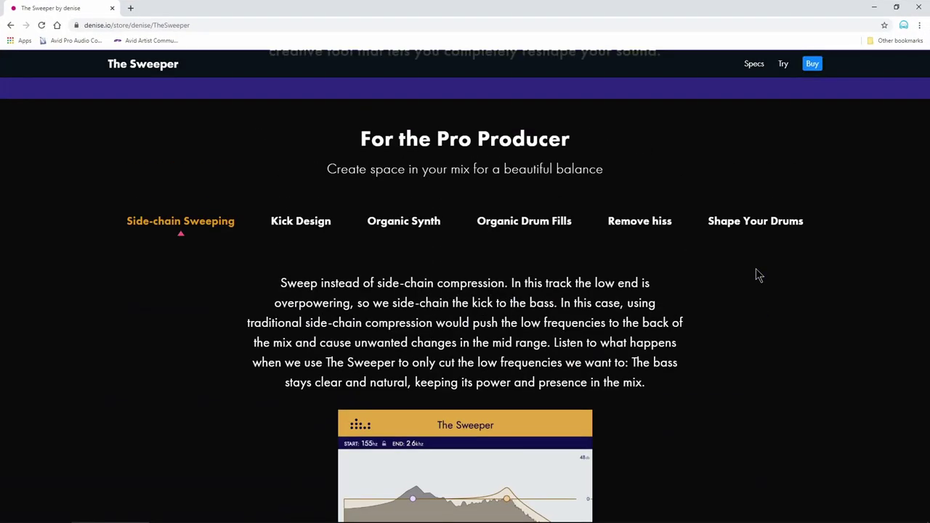
scroll(756, 275, down, 10)
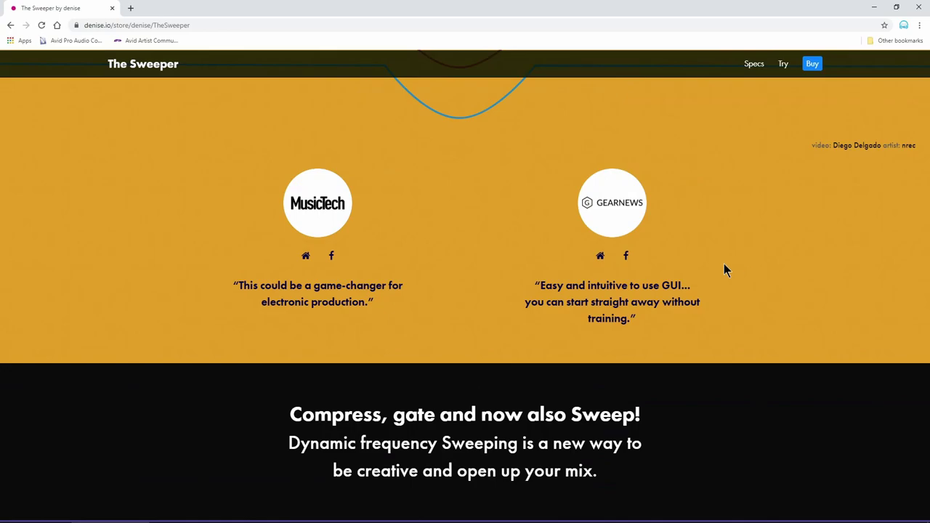
scroll(720, 273, down, 4)
scroll(707, 270, down, 7)
scroll(706, 269, up, 2)
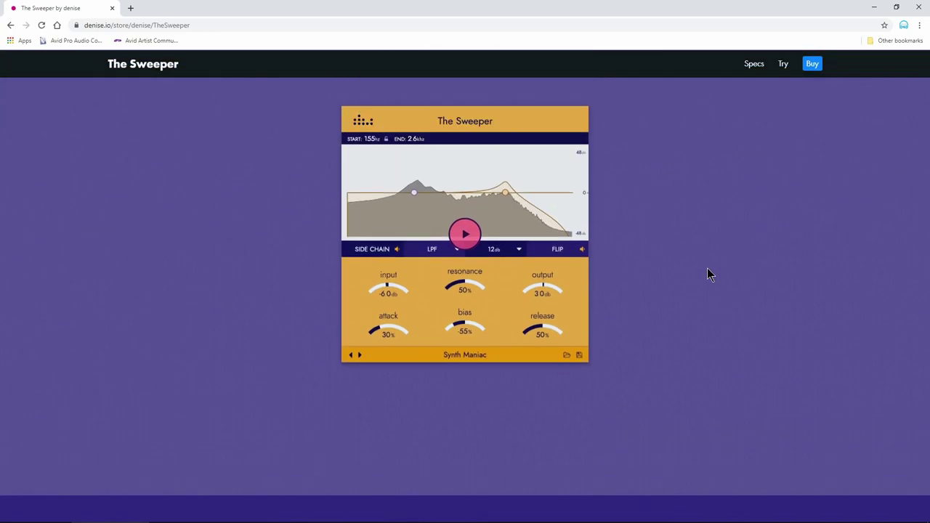
scroll(691, 265, down, 3)
scroll(679, 266, down, 6)
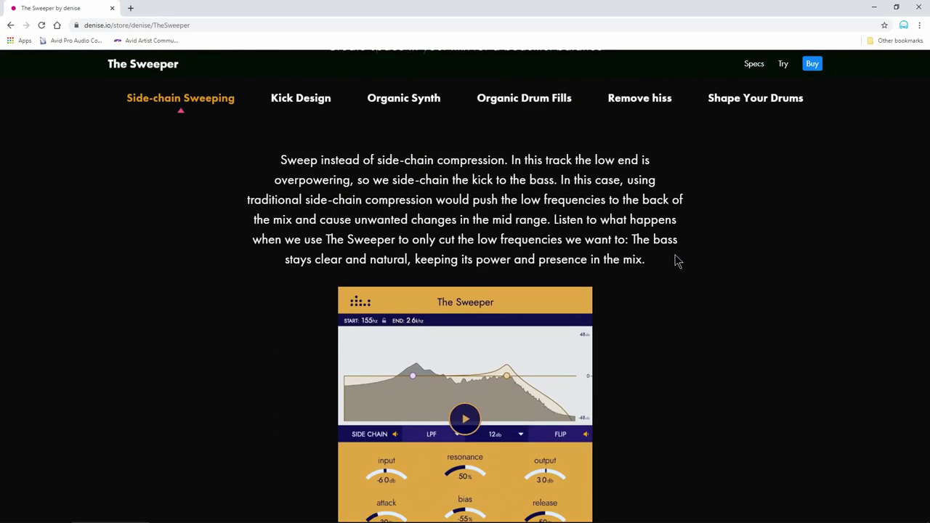
scroll(305, 120, up, 3)
Step: View the Kick Design and Organic Drum Fills example sounds
click(298, 127)
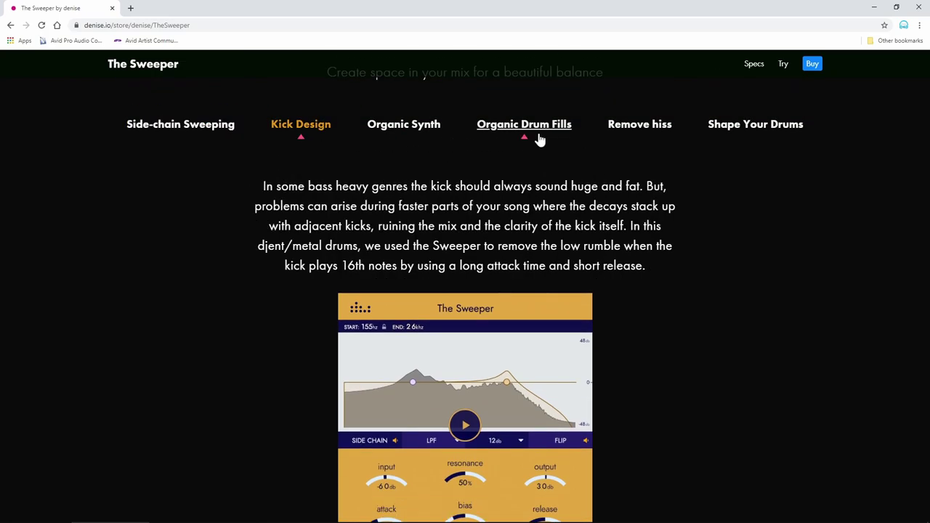
click(538, 131)
scroll(272, 250, down, 9)
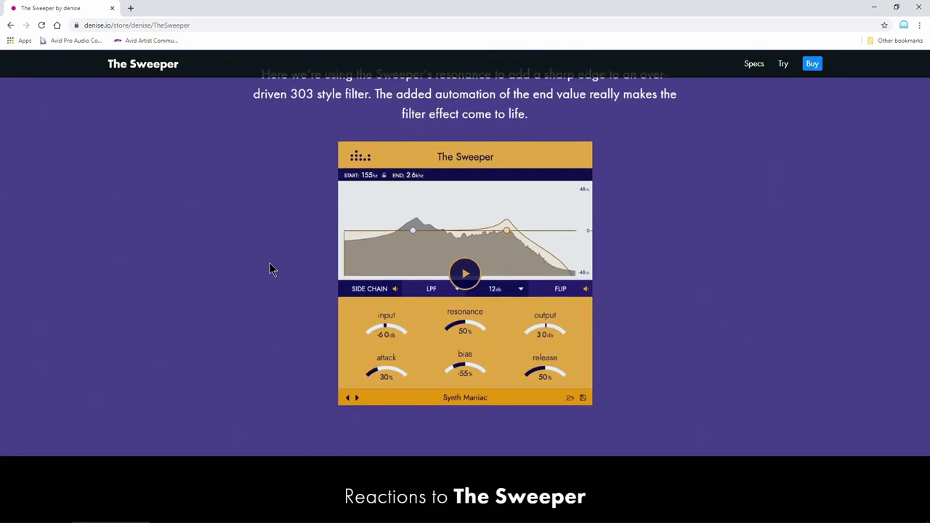
scroll(269, 269, up, 1)
scroll(269, 272, up, 1)
Step: Bring up Plugin Boutique's listing for The Sweeper + FREE Slappy, on sale at $23.20
scroll(265, 281, down, 12)
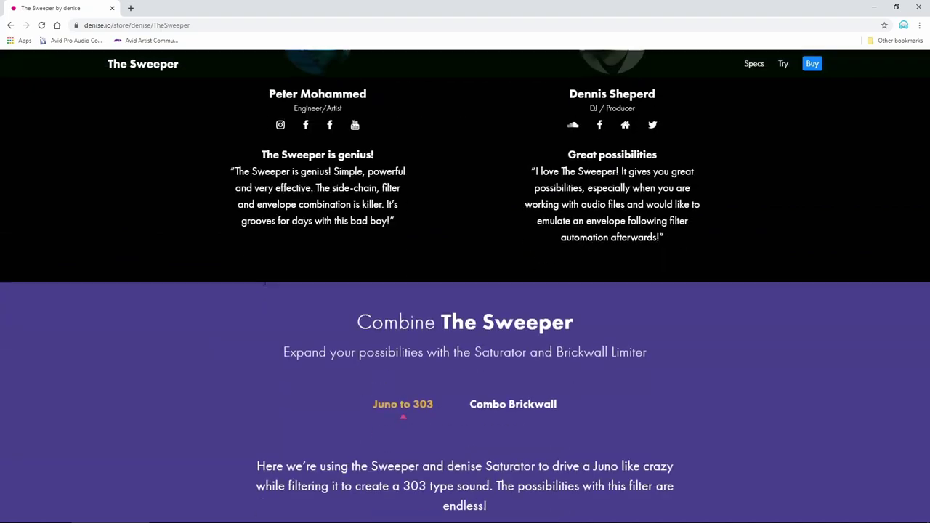
scroll(265, 281, down, 10)
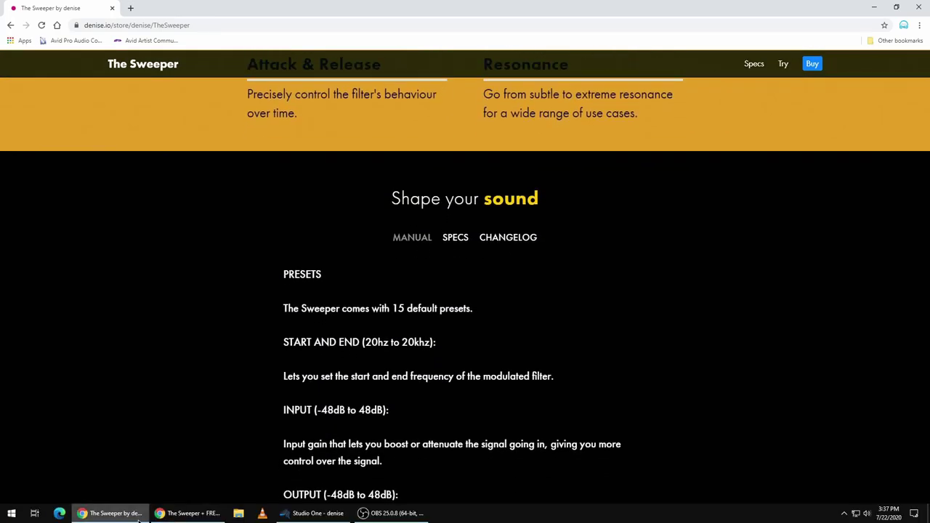
click(172, 514)
scroll(186, 249, up, 10)
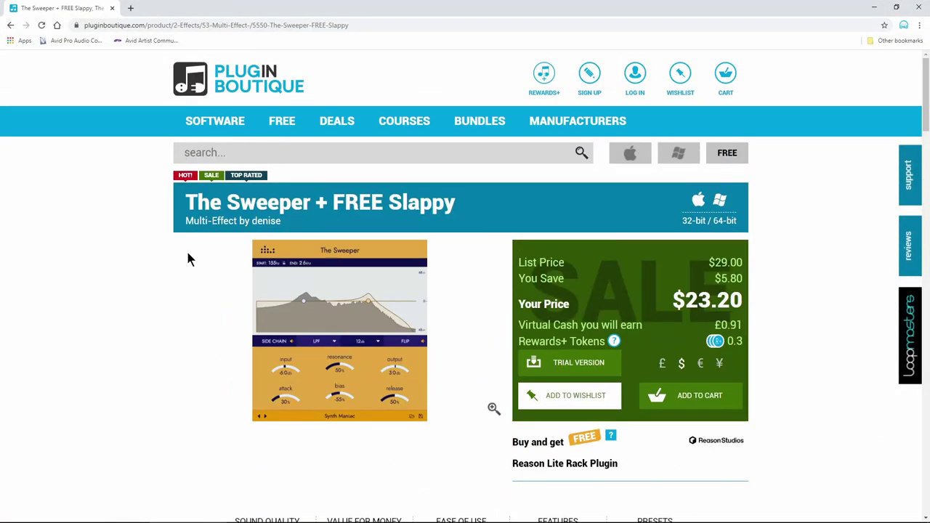